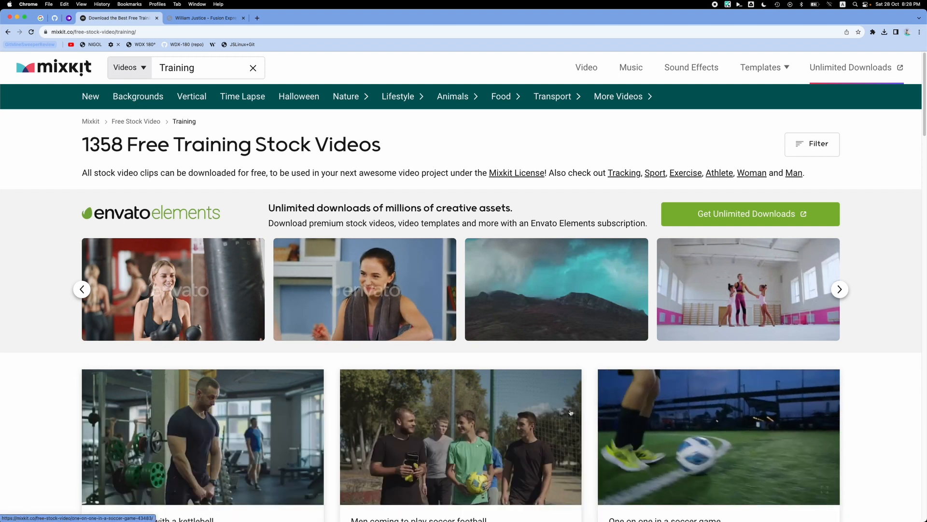
Download the stock video "Man exercising with a kettlebell" in Full HD 1920x1080.
scroll(242, 267, "down", 3)
left_click(242, 267)
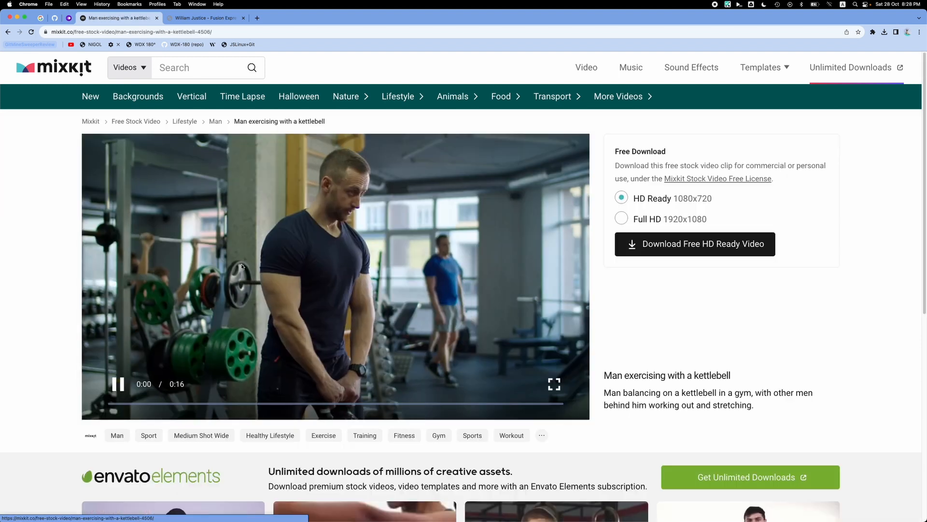
left_click(646, 220)
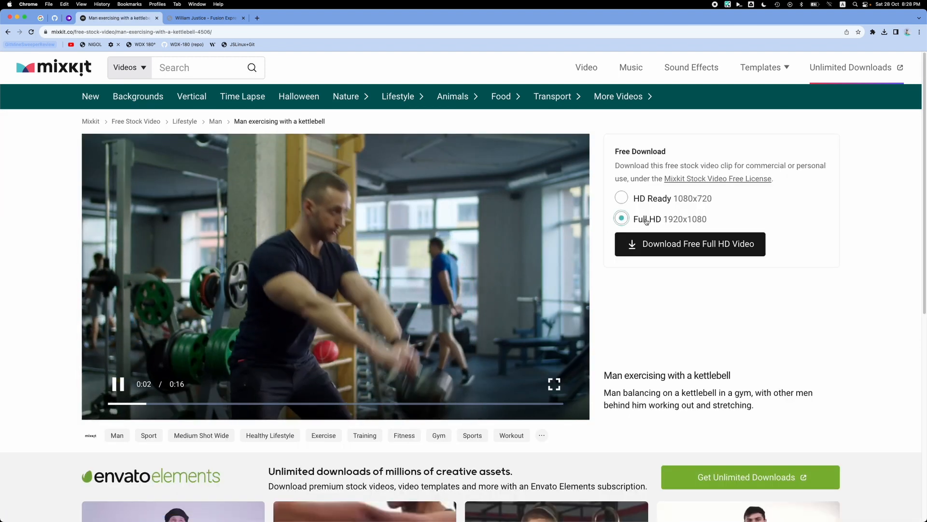
left_click(659, 246)
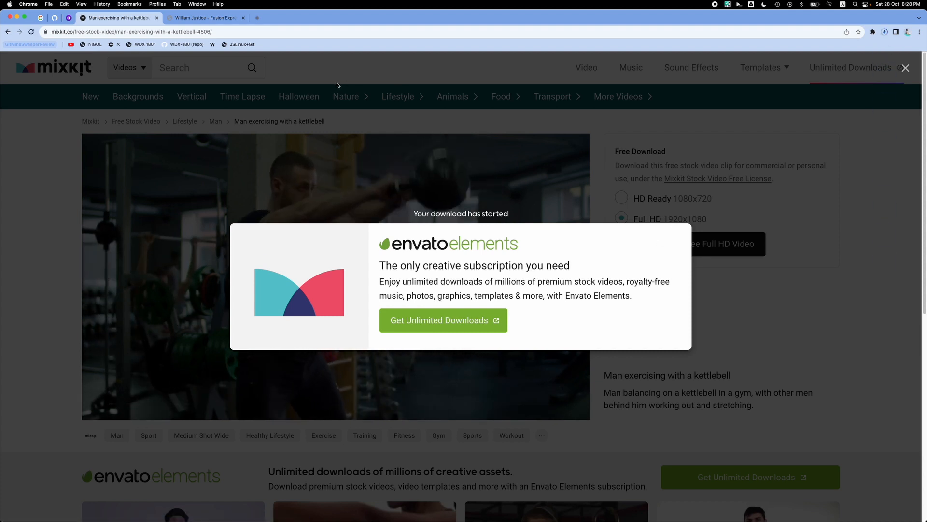
Import the downloaded kettlebell clip from the Downloads folder into DaVinci Resolve's media pool and place it at the start of a new timeline.
key("super+Tab")
key("super+Tab")
key("super+Tab")
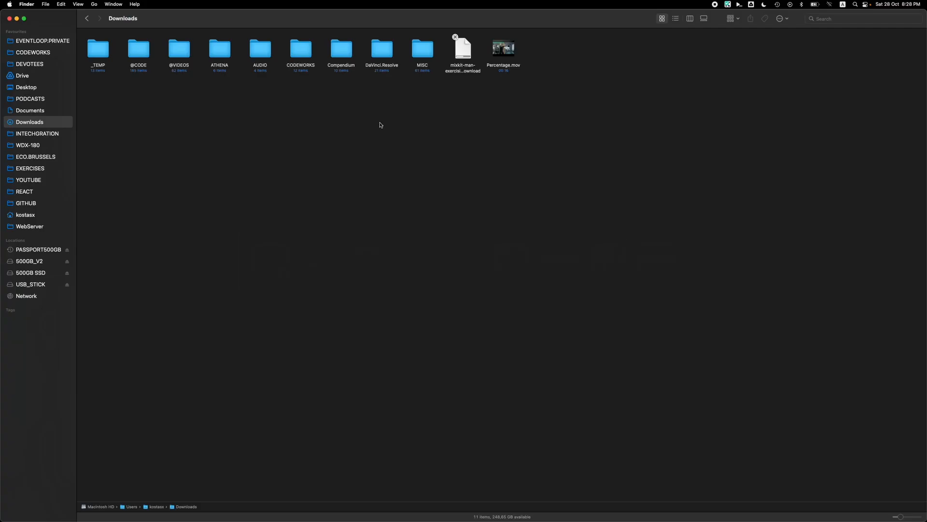
left_click(469, 51)
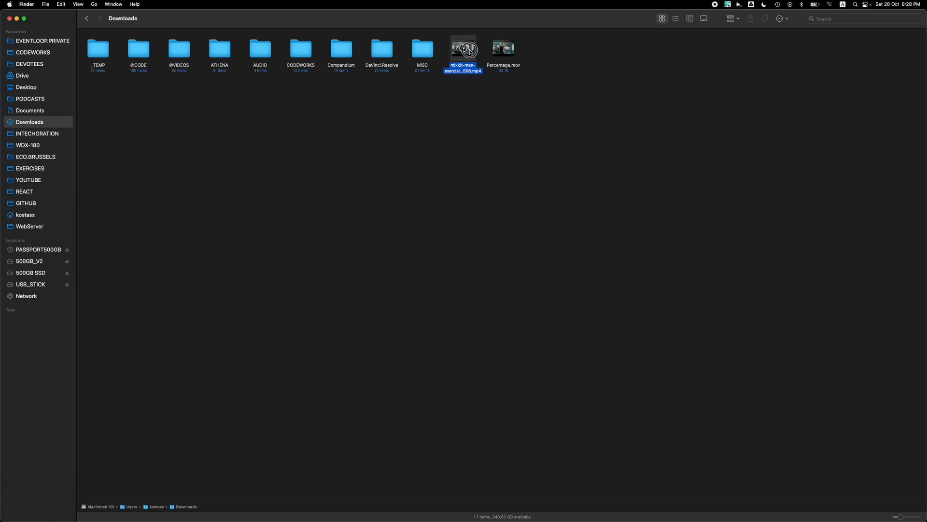
left_click_drag(469, 51, 128, 90)
key("super+Tab")
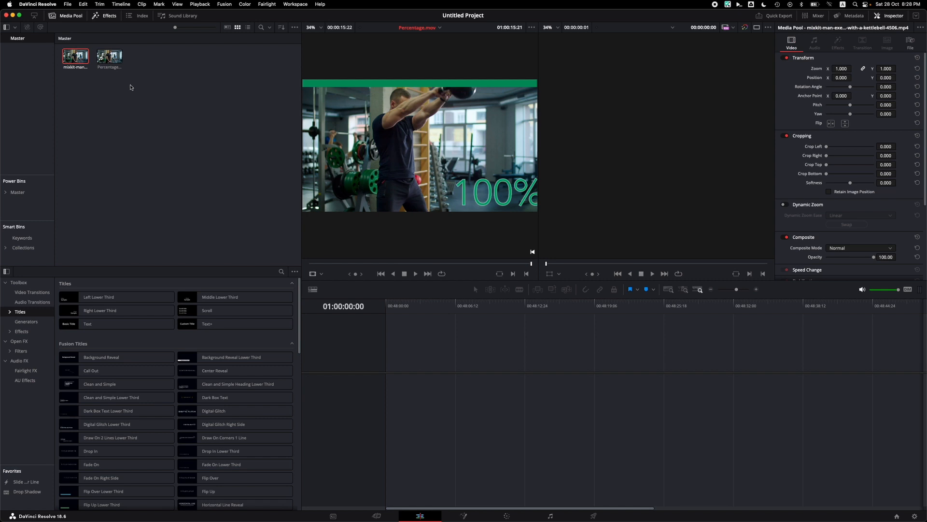
left_click_drag(83, 62, 394, 397)
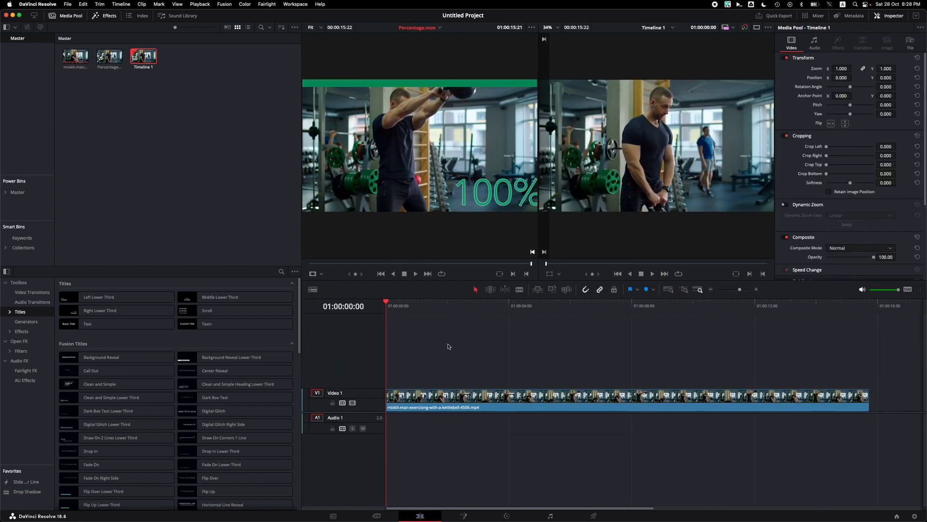
Add a Solid Color generator on a track above the kettlebell clip and extend it to the clip's full length.
mouse_move(424, 251)
left_click(26, 321)
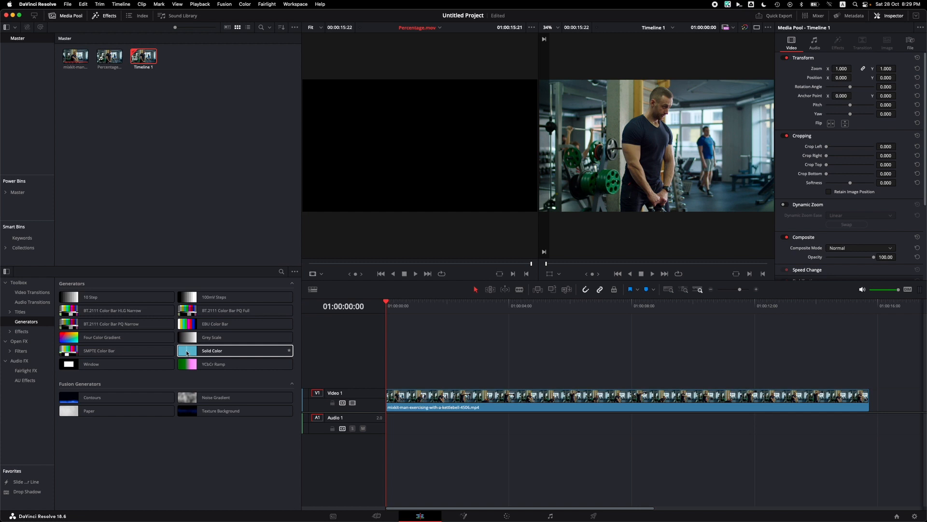
left_click_drag(187, 353, 389, 382)
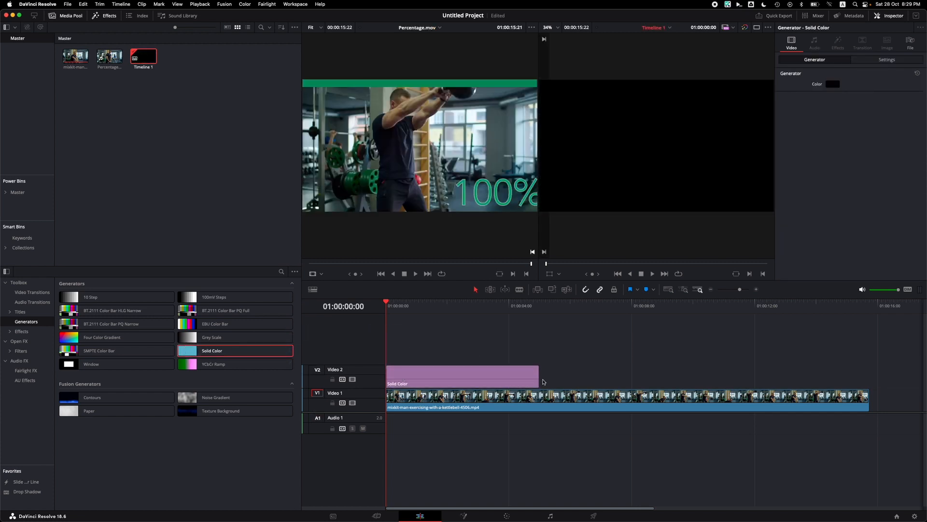
left_click_drag(539, 377, 869, 375)
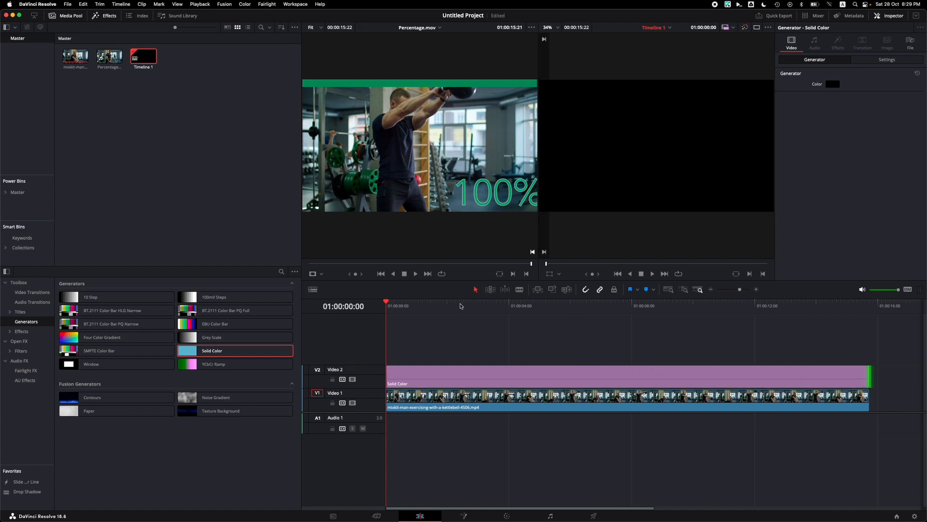
Change the Solid Color generator's color to dark gray.
left_click_drag(462, 305, 538, 320)
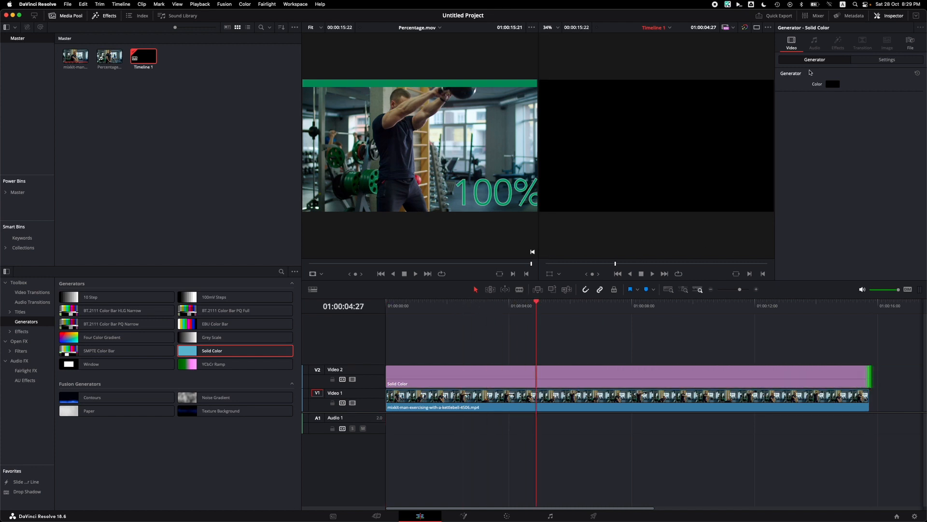
left_click(833, 85)
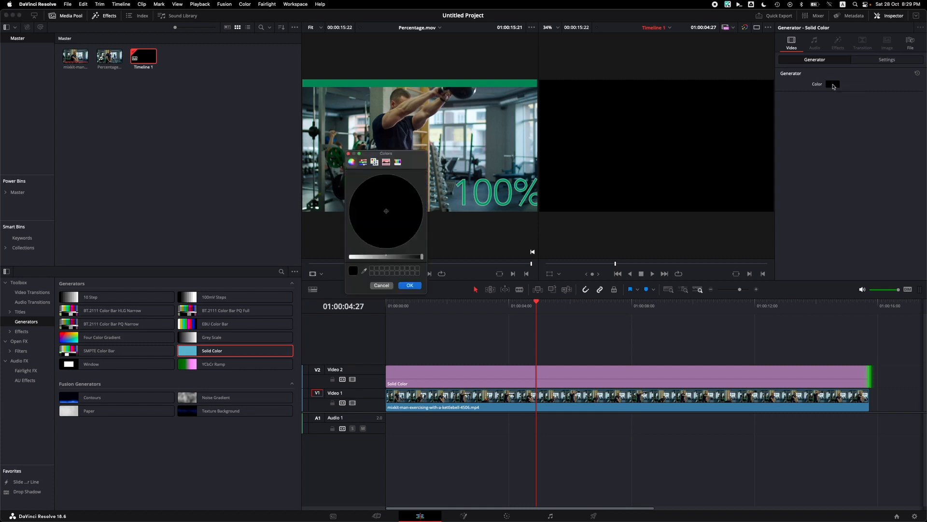
left_click_drag(408, 257, 411, 257)
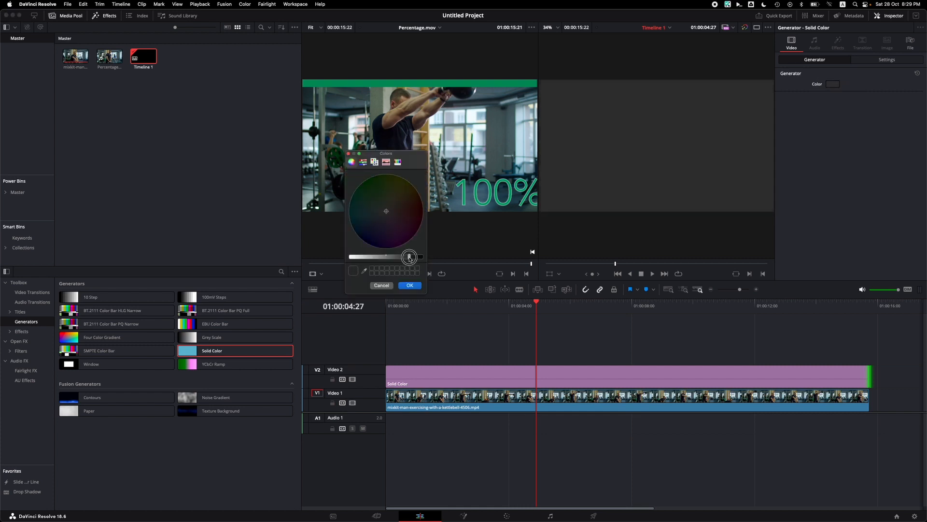
left_click(409, 286)
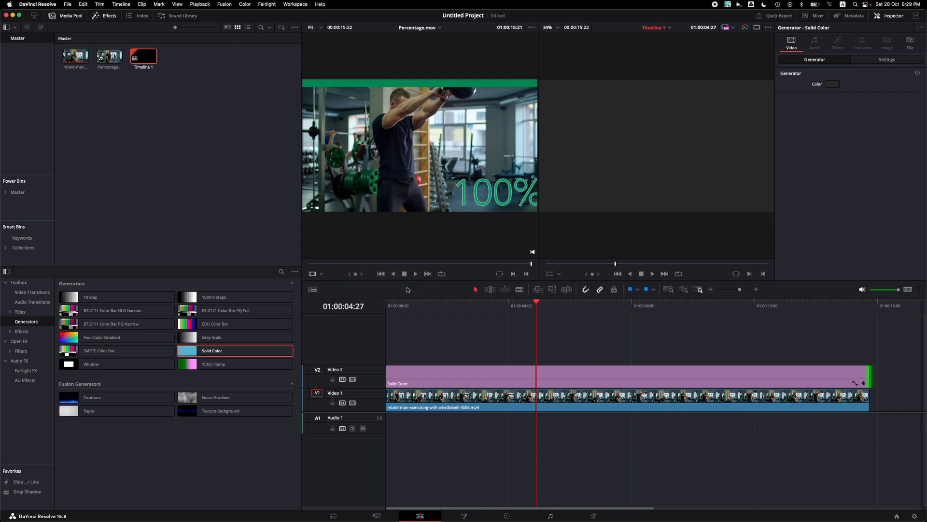
Shape the gray solid into a thin bar along the frame's upper edge with vertical zoom 0.080 and Y position 500.
left_click(669, 373)
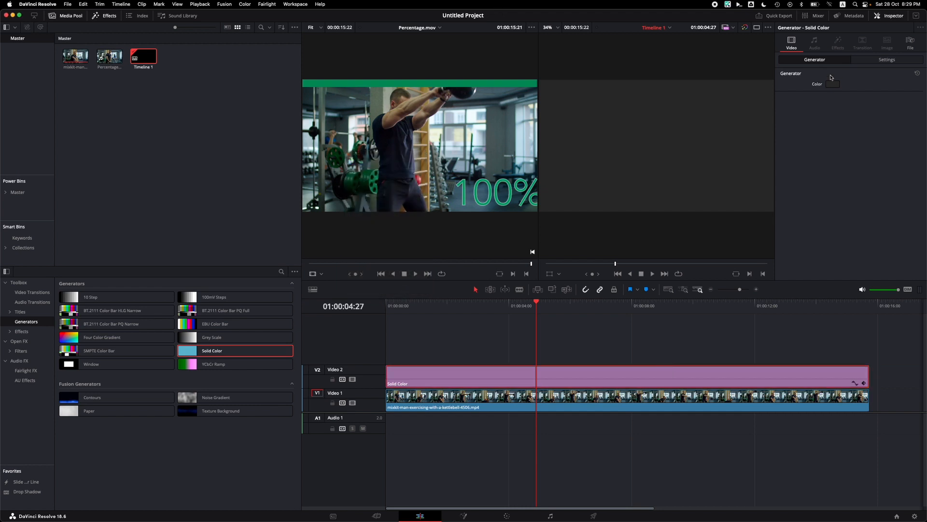
left_click(871, 63)
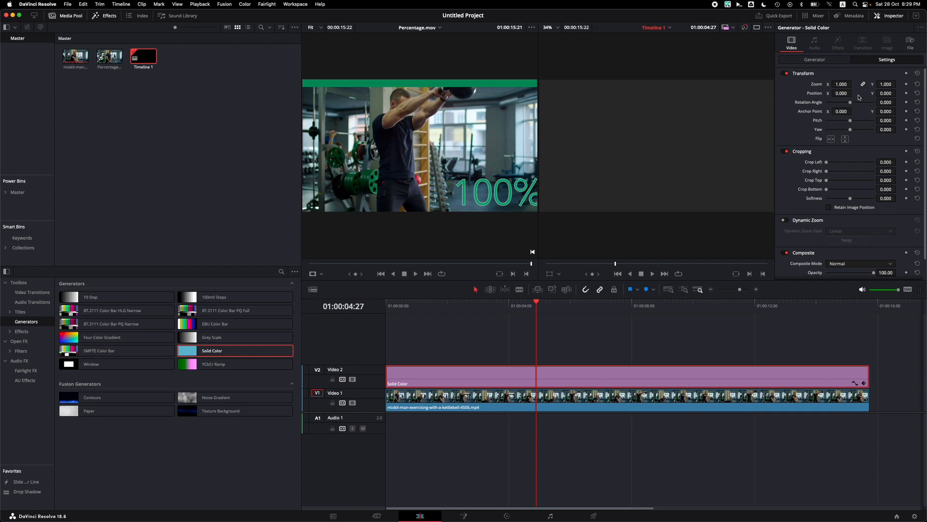
left_click(550, 274)
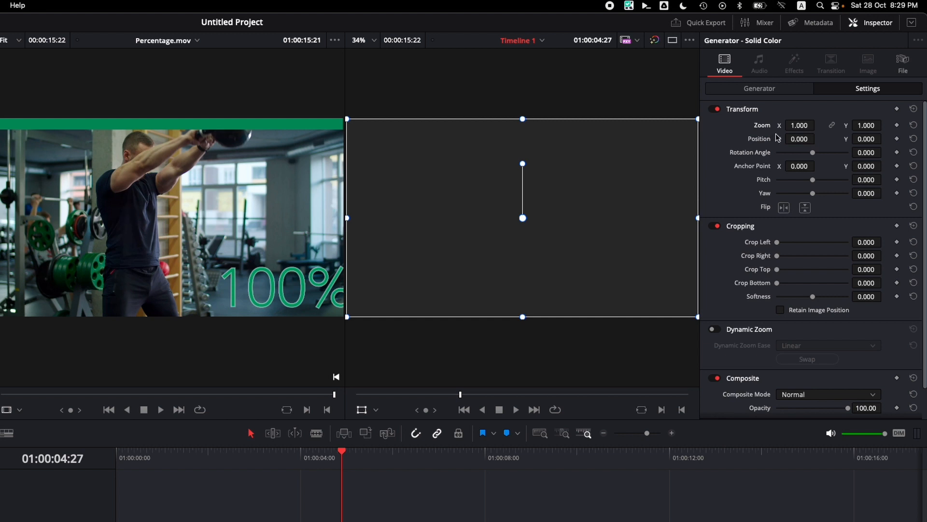
left_click_drag(866, 125, 815, 130)
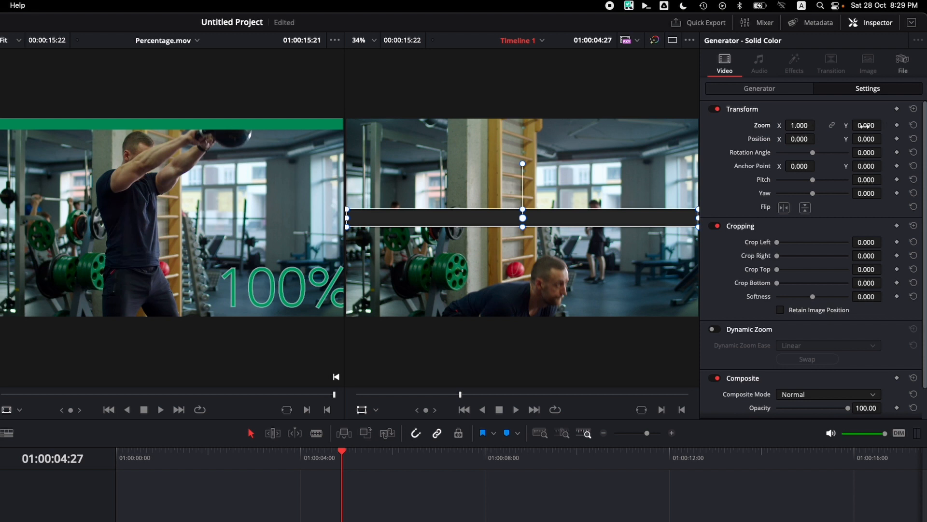
left_click_drag(870, 122, 276, 386)
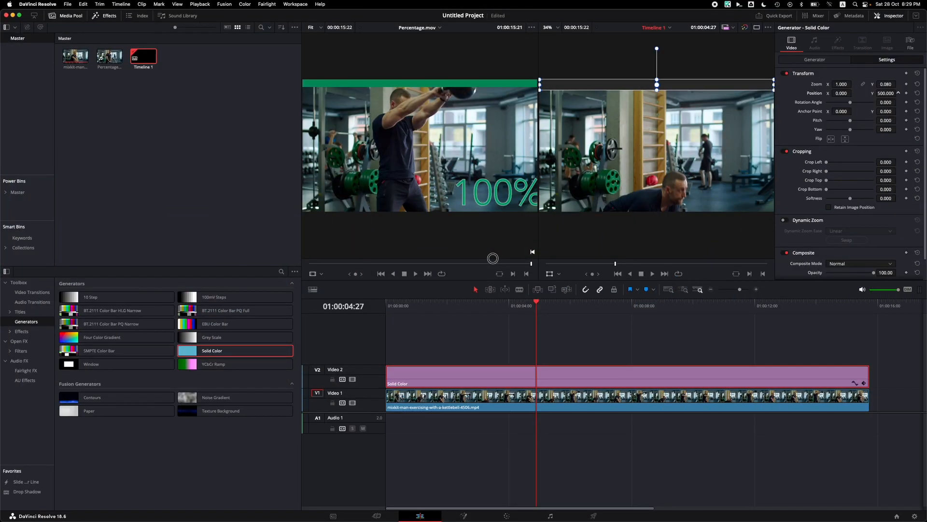
left_click_drag(492, 258, 863, 98)
Rename the track Video 2 to PROGRESS.BG.
double_click(338, 372)
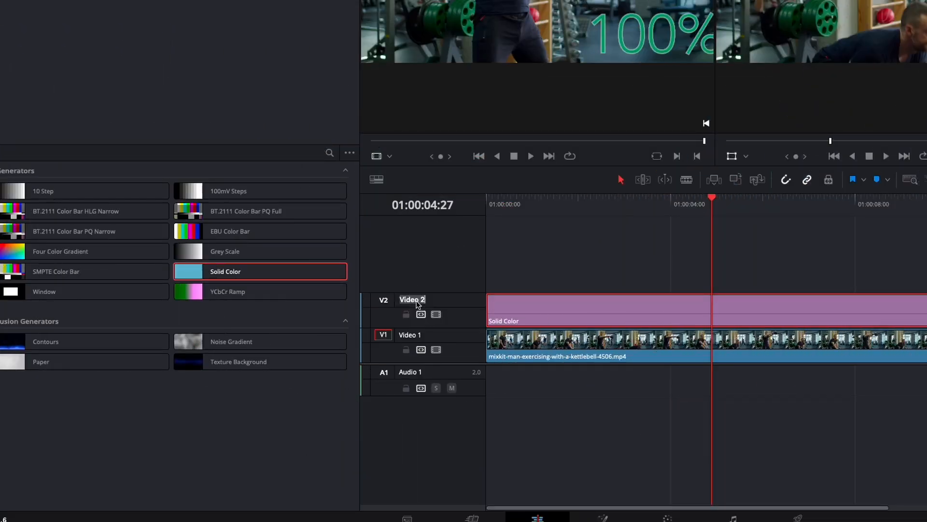
type("PROGRESS.BG")
left_click(519, 277)
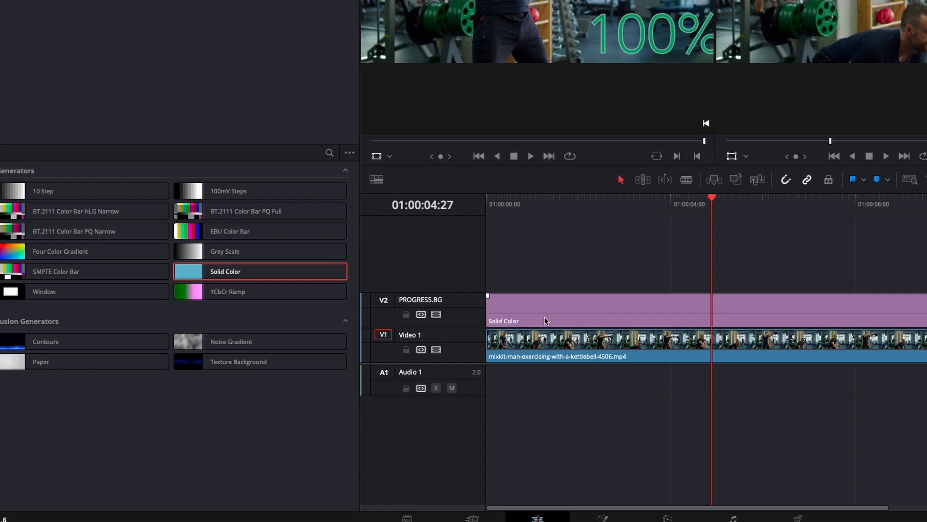
Duplicate the Solid Color clip onto a new track above it and name that track PROGRESS.COLOR.
left_click(644, 312)
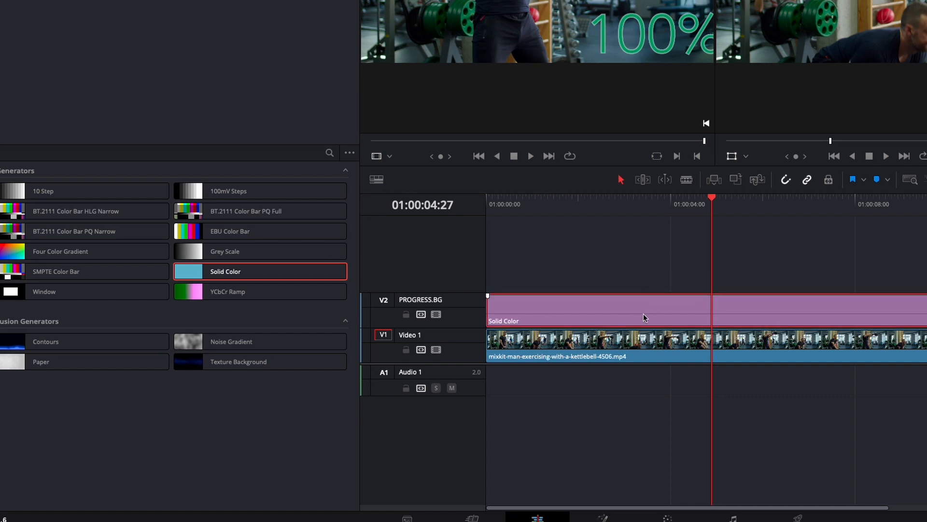
left_click_drag(645, 311, 648, 272)
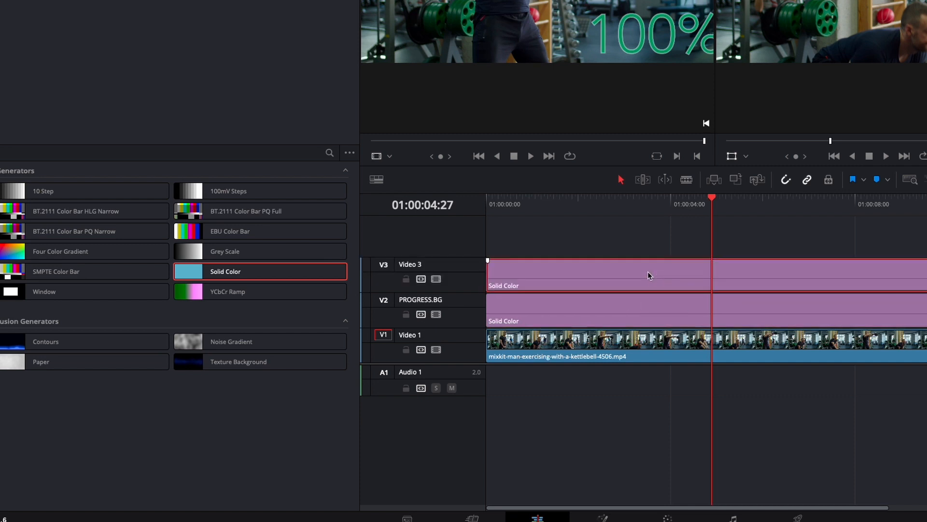
triple_click(416, 265)
type("PROGRESS.COLOR")
key("Return")
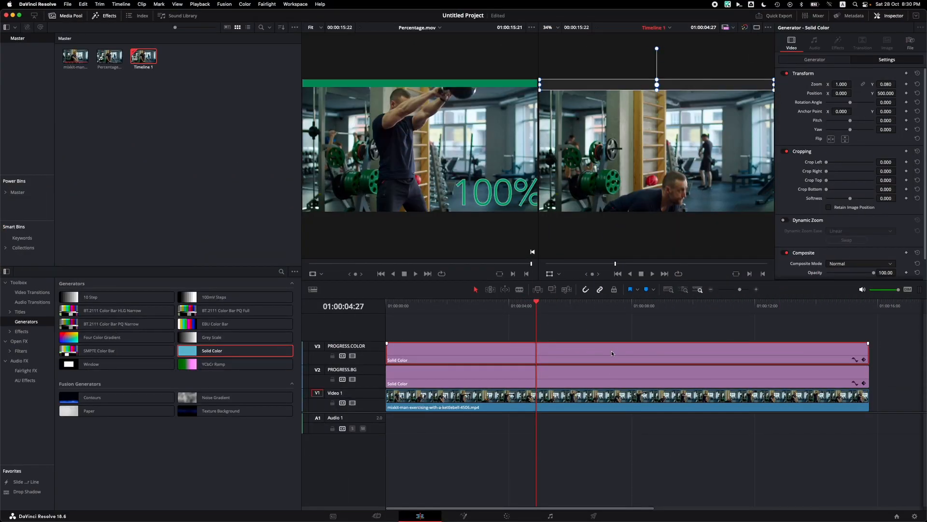
Recolor the PROGRESS.COLOR solid with the green sampled from the weight plates in the footage.
left_click(827, 61)
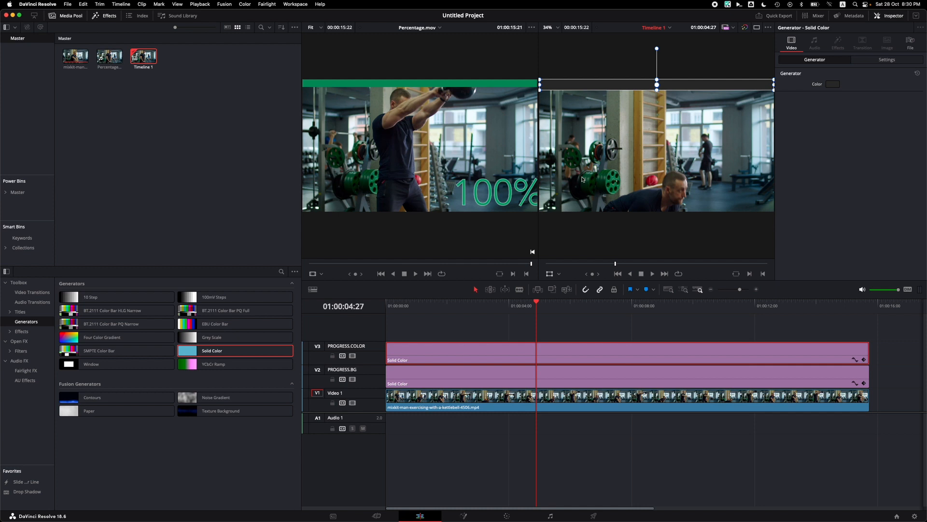
left_click(832, 85)
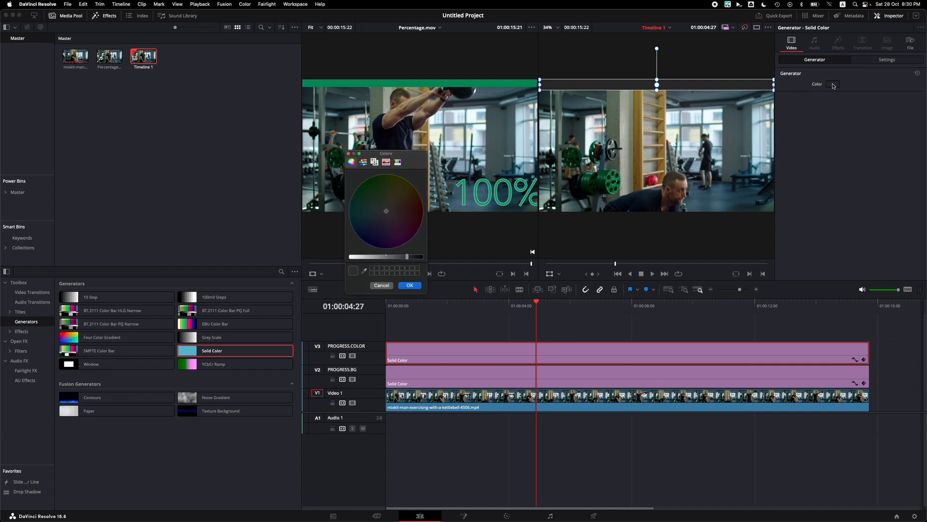
left_click(364, 272)
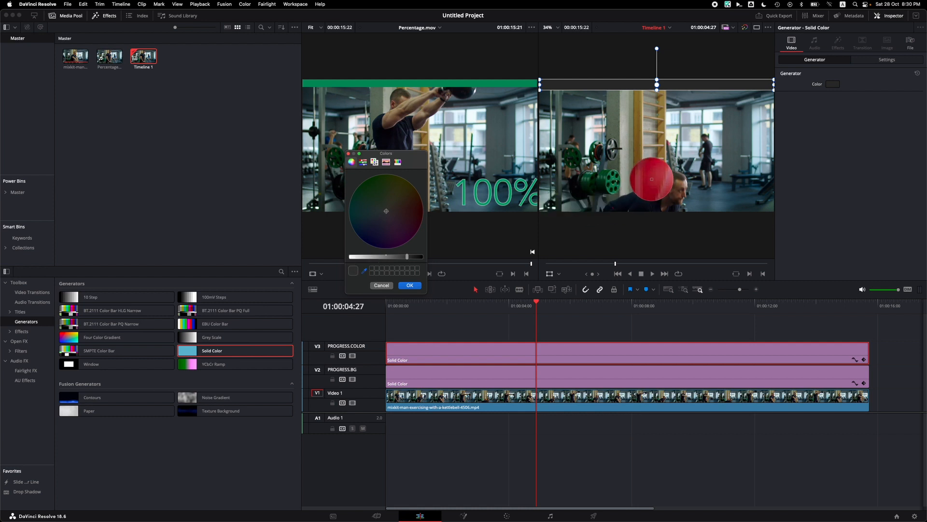
left_click(652, 182)
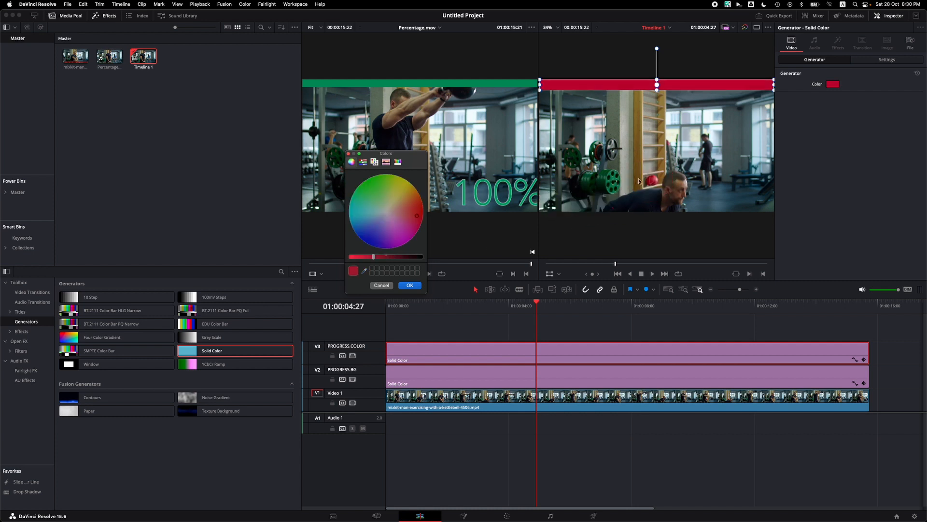
left_click(364, 272)
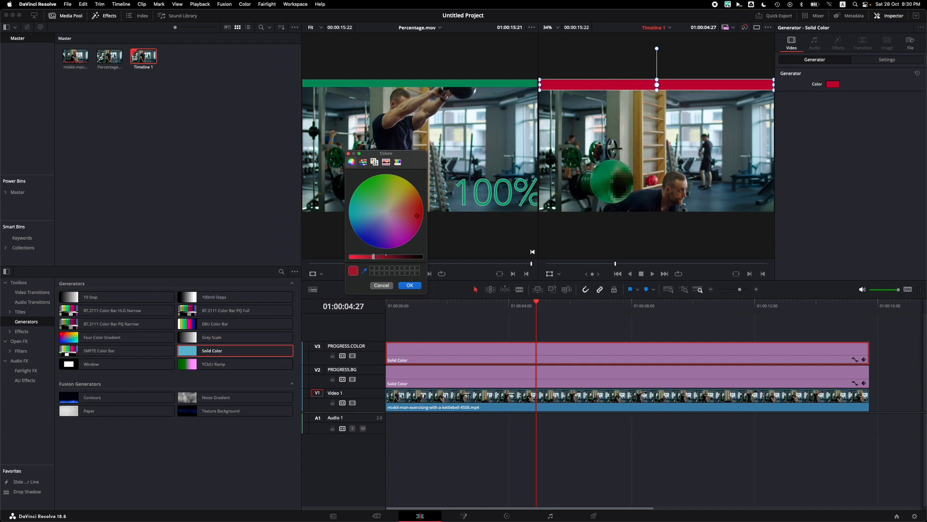
left_click(612, 186)
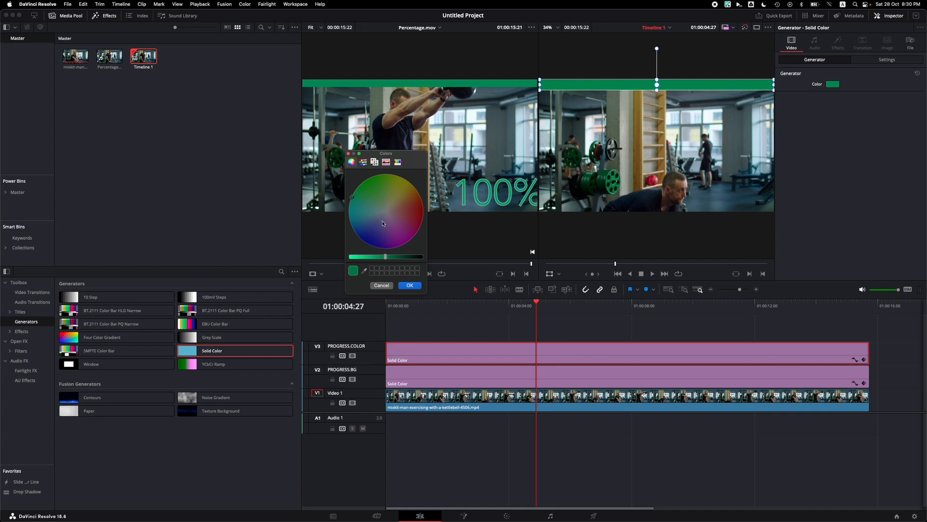
left_click(408, 286)
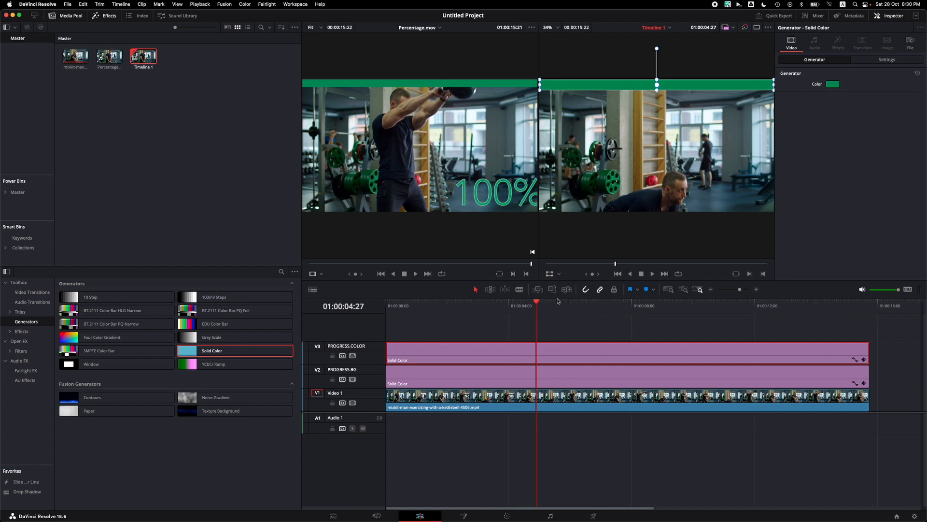
Try narrowing the green bar around 01:00:07:14 with a horizontal zoom of 0.830, and reset its zoom.
left_click_drag(554, 308, 615, 308)
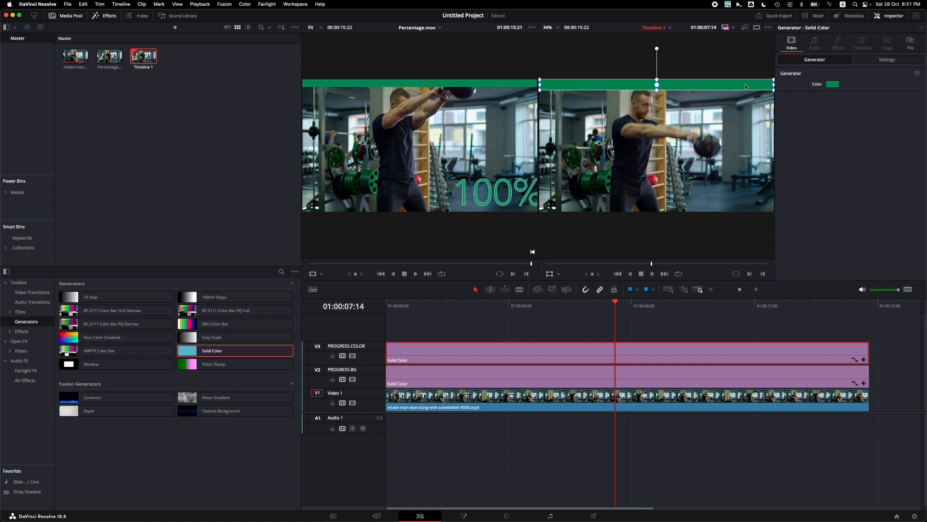
left_click(886, 60)
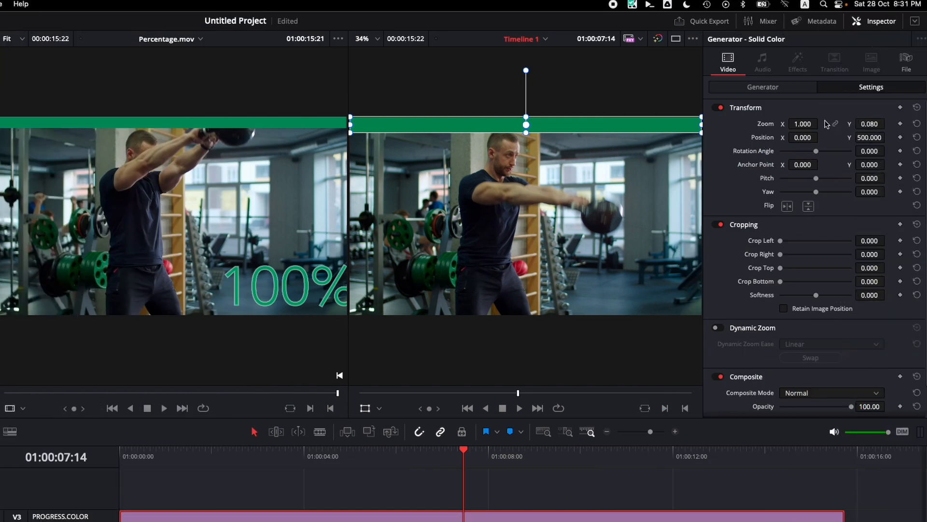
mouse_move(806, 124)
left_mouse_down()
mouse_move(758, 125)
mouse_move(804, 124)
left_mouse_up()
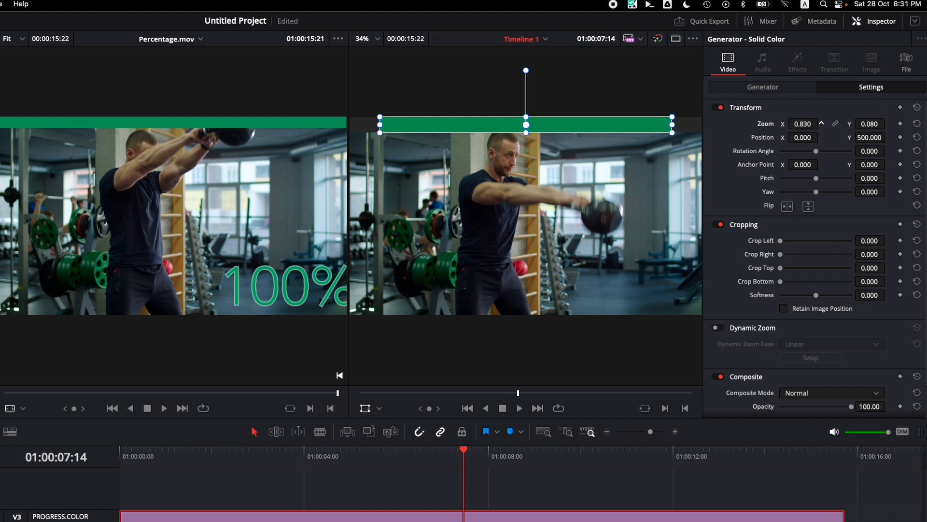
left_click(917, 125)
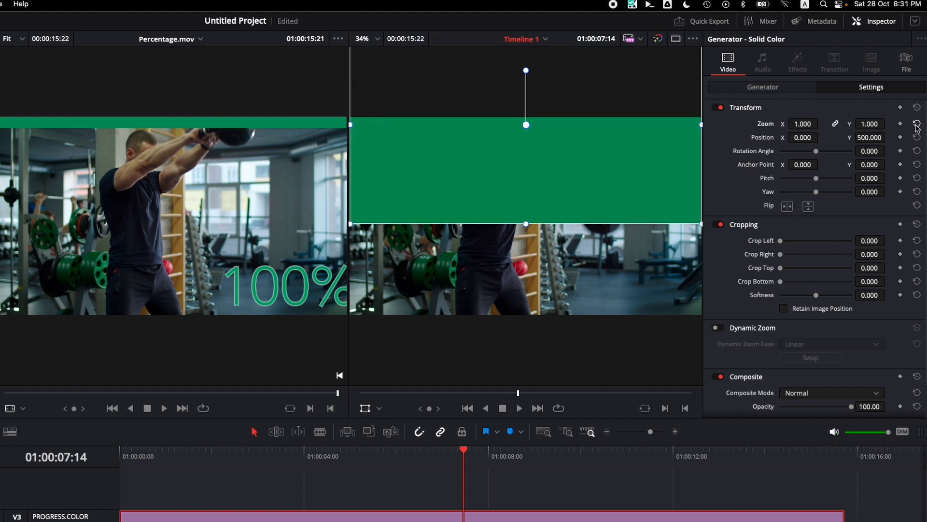
Undo the zoom reset on the green bar and set its horizontal anchor point to -960.
key("super+z")
key("super+z")
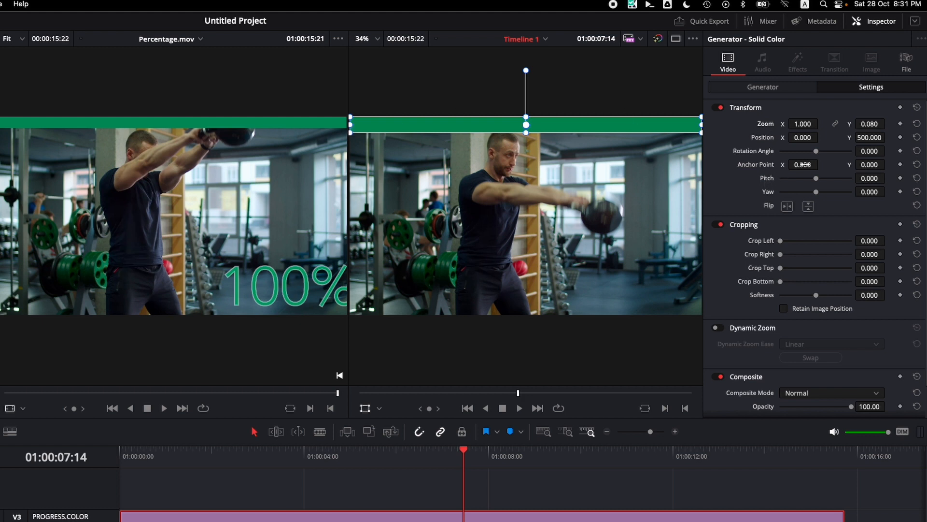
left_click(804, 164)
mouse_move(805, 164)
left_mouse_down()
mouse_move(581, 191)
mouse_move(284, 179)
left_mouse_up()
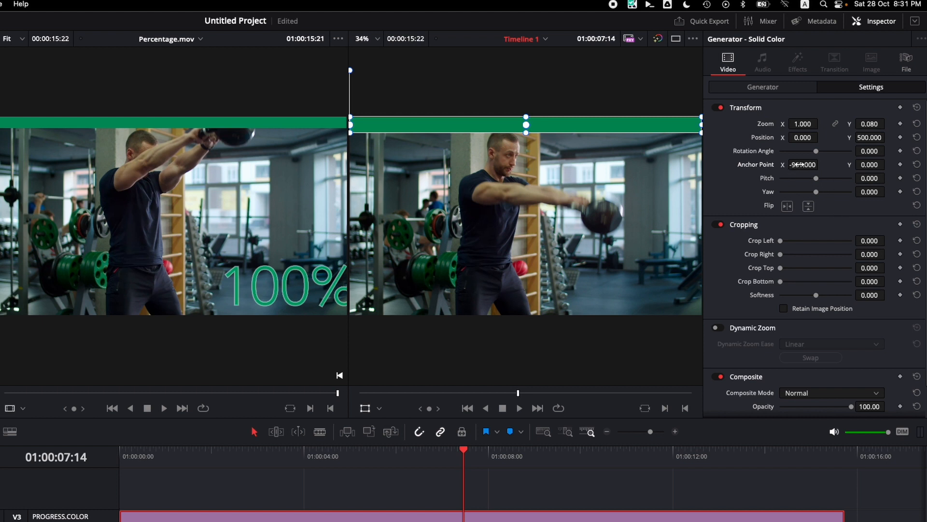
left_click(799, 165)
key("BackSpace")
type("-960")
key("Return")
Set the green bar's horizontal zoom to 0 and keyframe the zoom at the timeline start, 01:00:00:00.
mouse_move(805, 125)
left_mouse_down()
mouse_move(751, 125)
mouse_move(804, 124)
left_mouse_up()
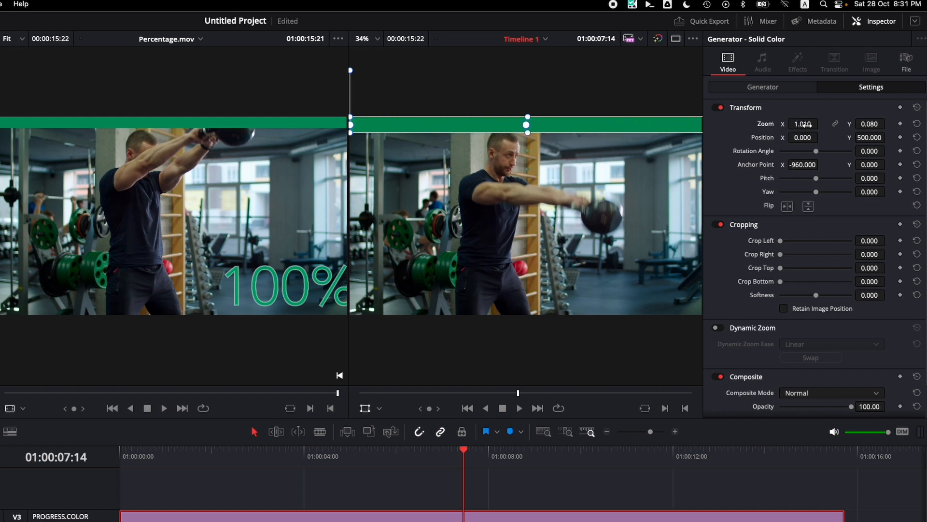
double_click(803, 124)
type("0")
key("Return")
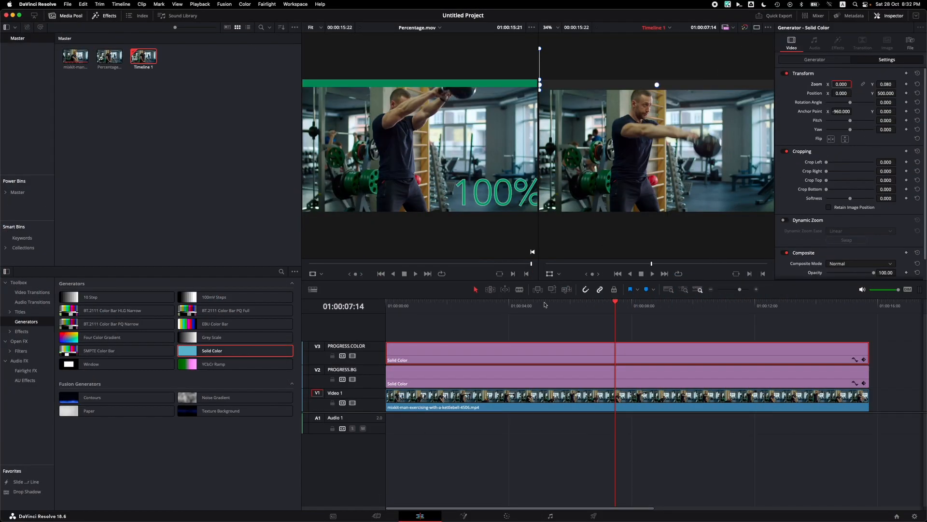
left_click_drag(545, 304, 387, 305)
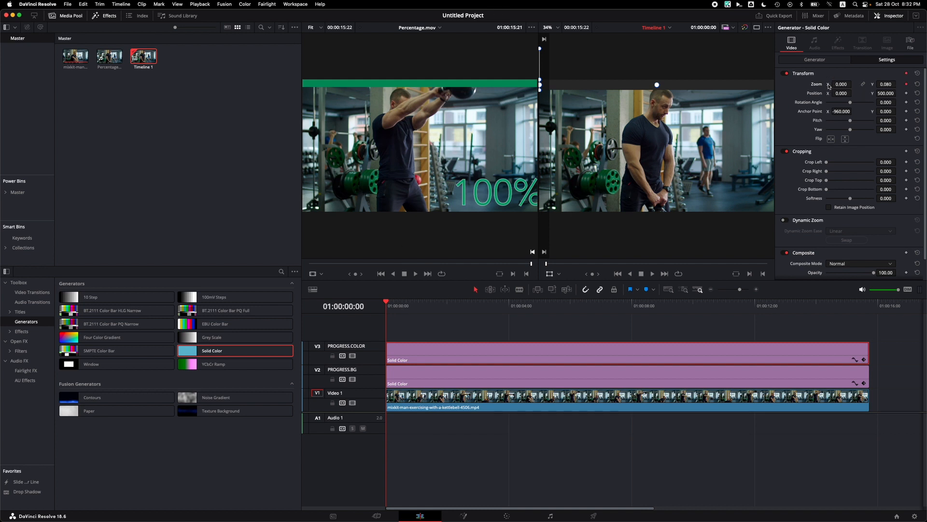
Keyframe the green bar's horizontal zoom at 1 at the end of the clip, 01:00:15:22.
left_click_drag(664, 314, 865, 310)
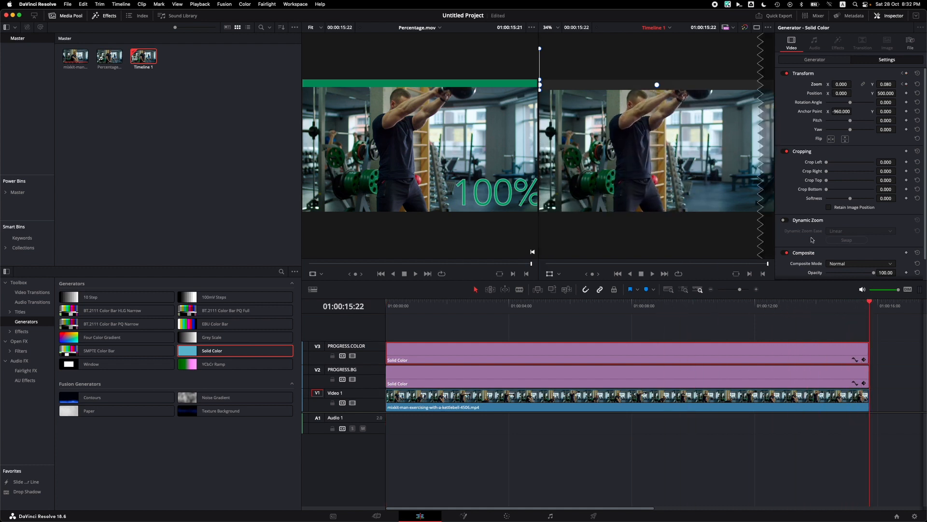
left_click(841, 84)
type("1")
key("Return")
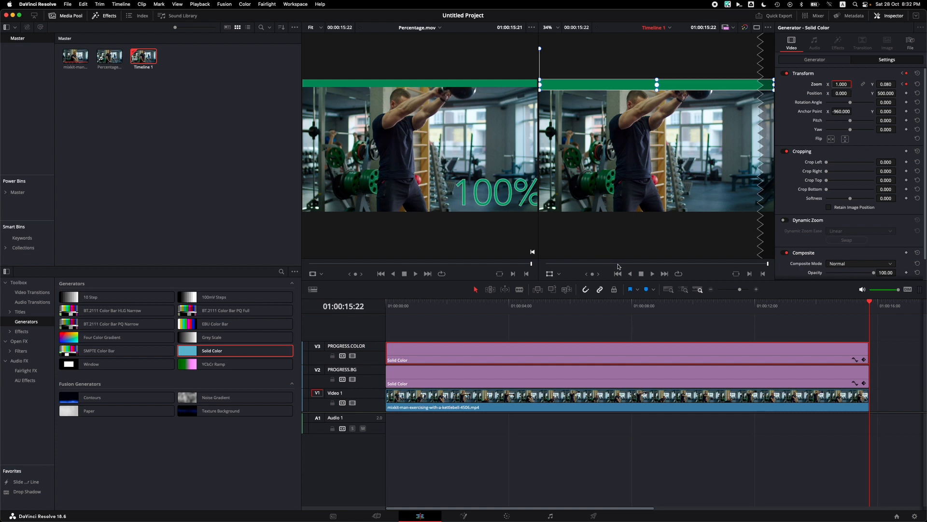
Play the bar animation from the start, and with the transform overlay hidden, scrub the Percentage.mov reference to 01:00:05:28.
left_click_drag(619, 265, 542, 256)
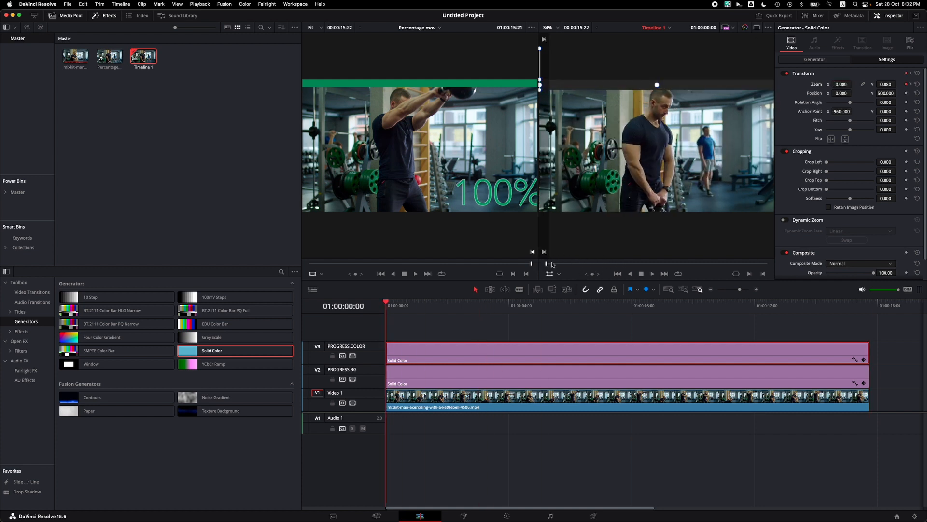
left_click(652, 276)
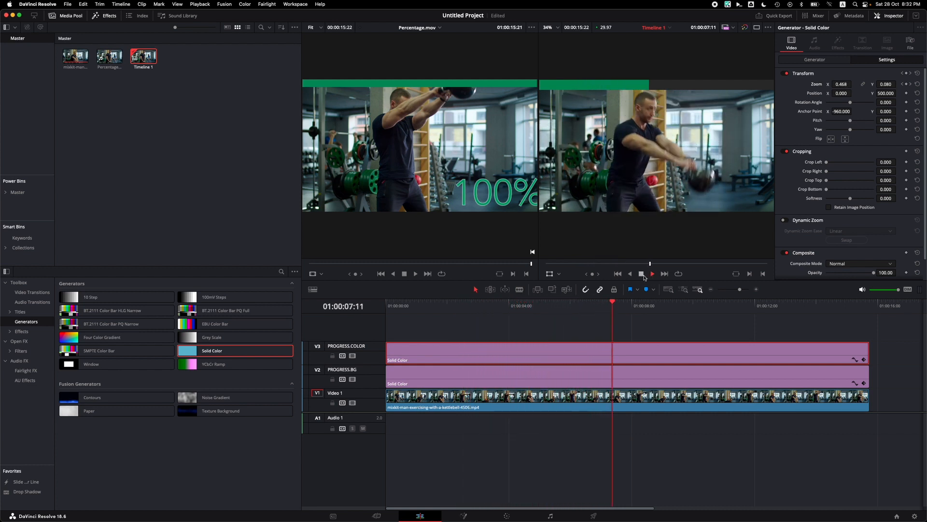
left_click(641, 275)
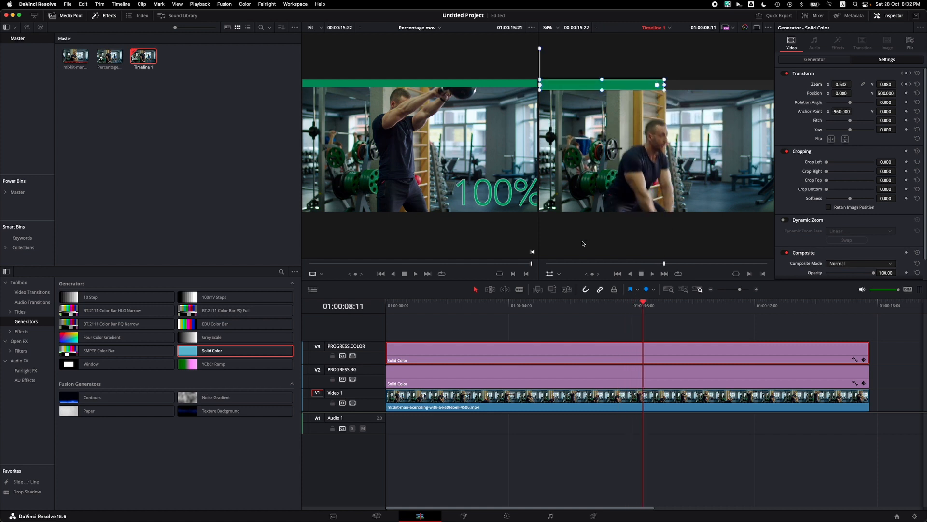
left_click(549, 273)
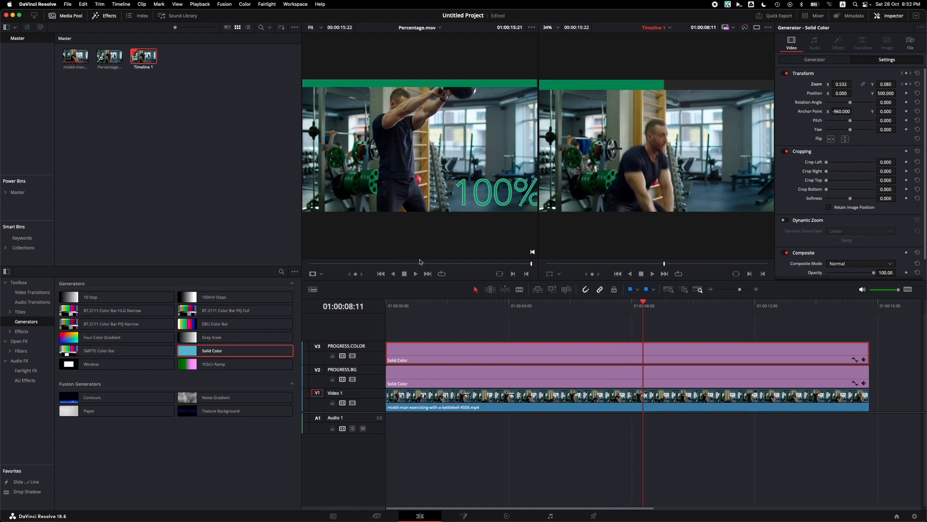
left_click_drag(420, 262, 393, 263)
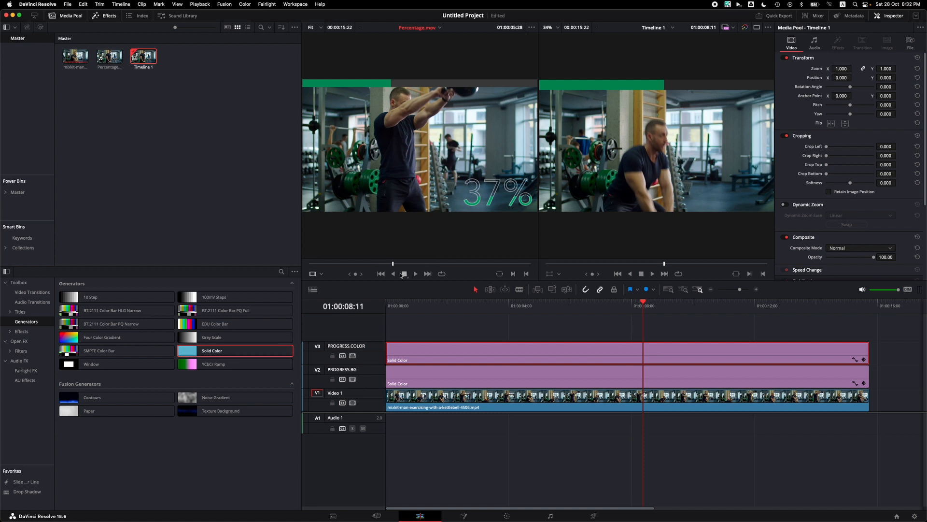
Add a Text+ title on a new track above PROGRESS.COLOR and extend it to the end of the workout clip.
left_click(11, 313)
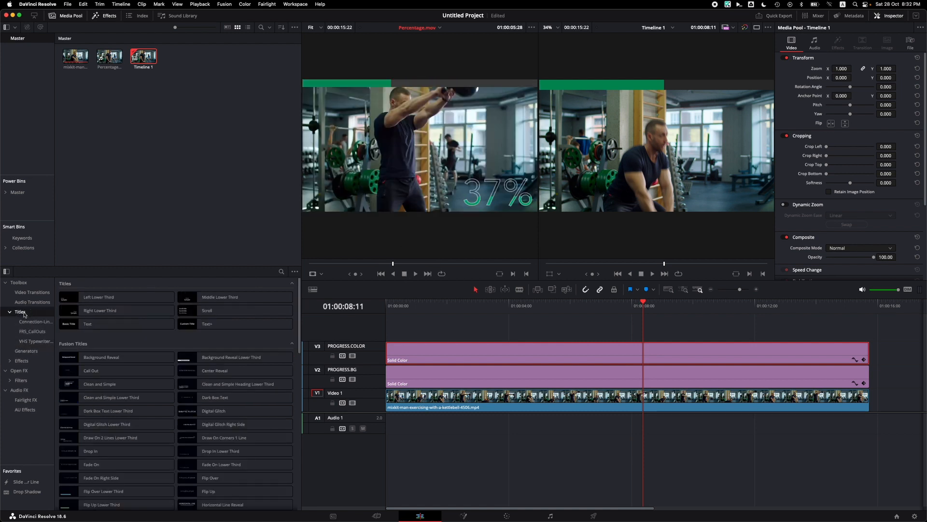
left_click_drag(206, 326, 391, 331)
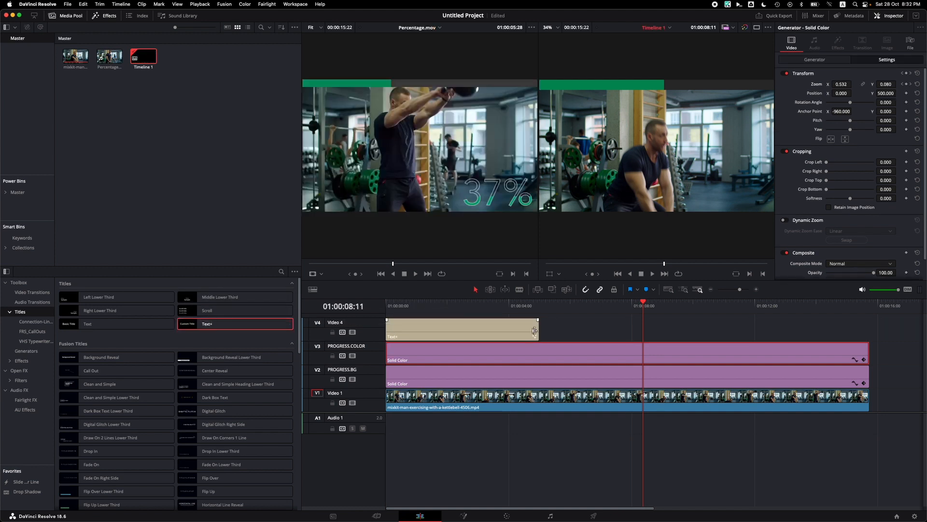
left_click_drag(538, 331, 868, 333)
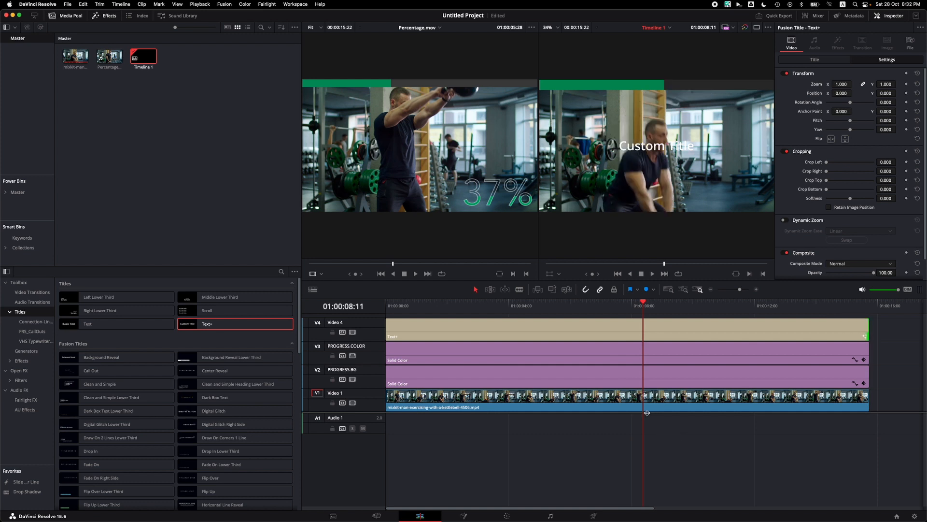
left_click_drag(647, 413, 642, 454)
left_click(651, 304)
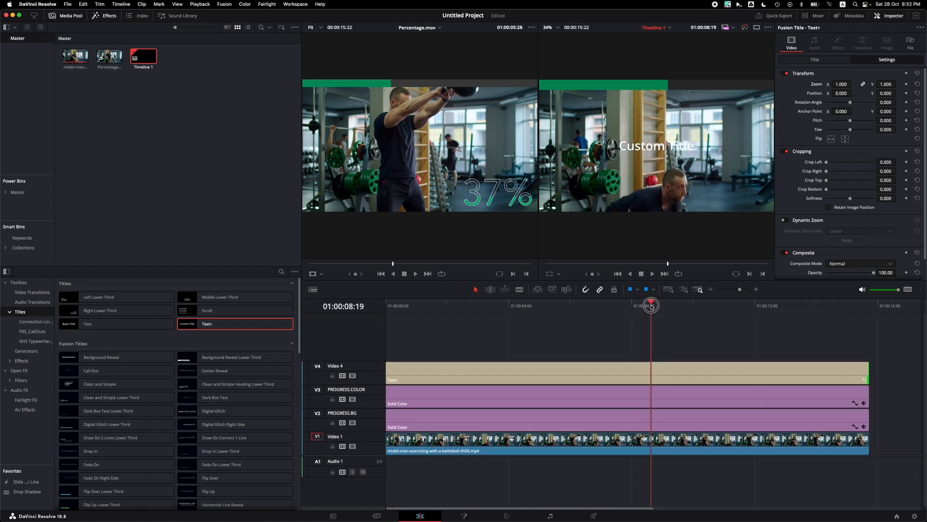
Change the Text+ title's font to Avenir.
left_click(676, 367)
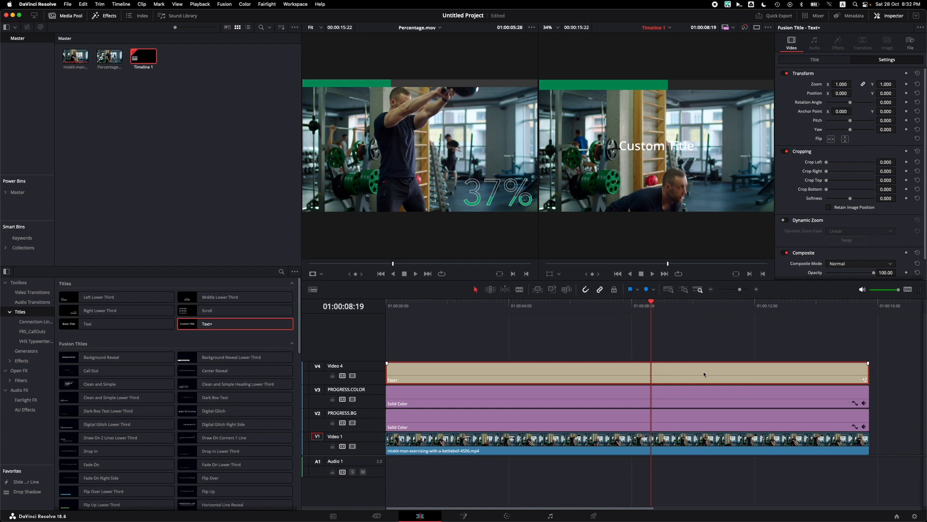
left_click(815, 61)
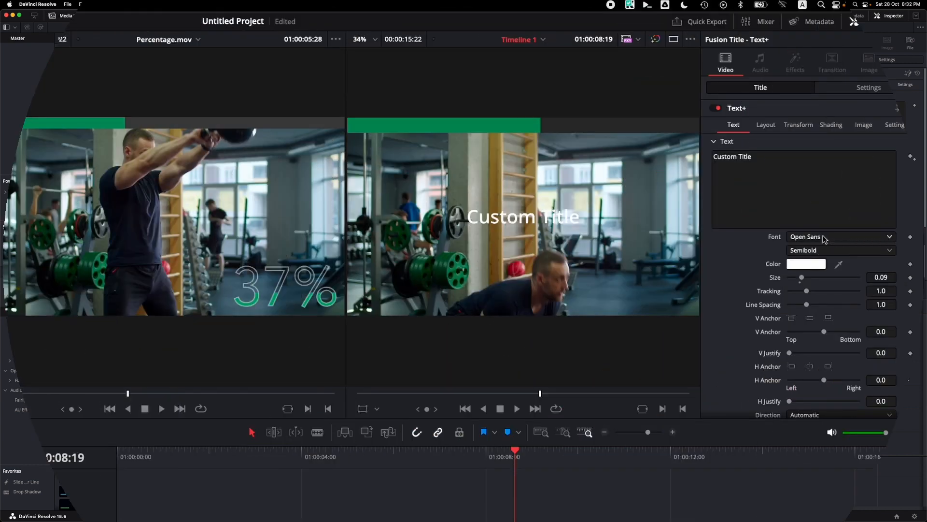
left_click(858, 160)
type("av")
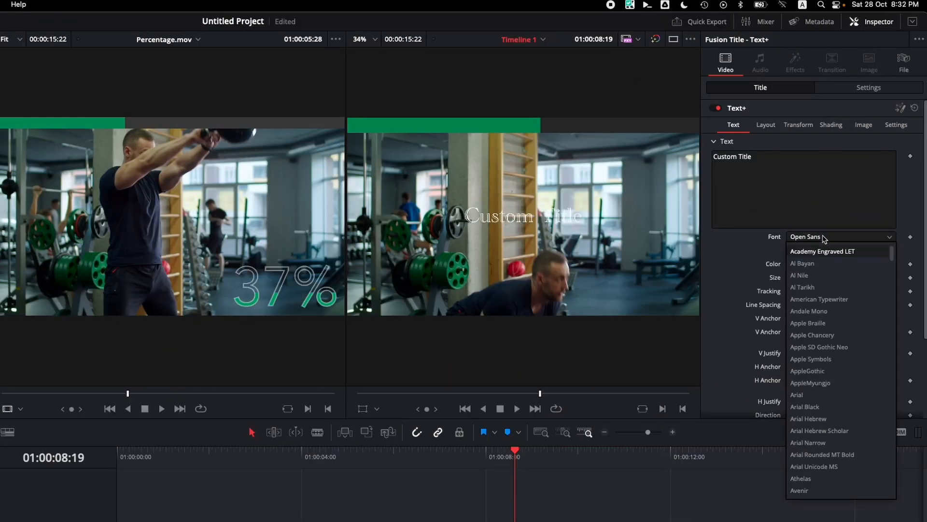
key("Return")
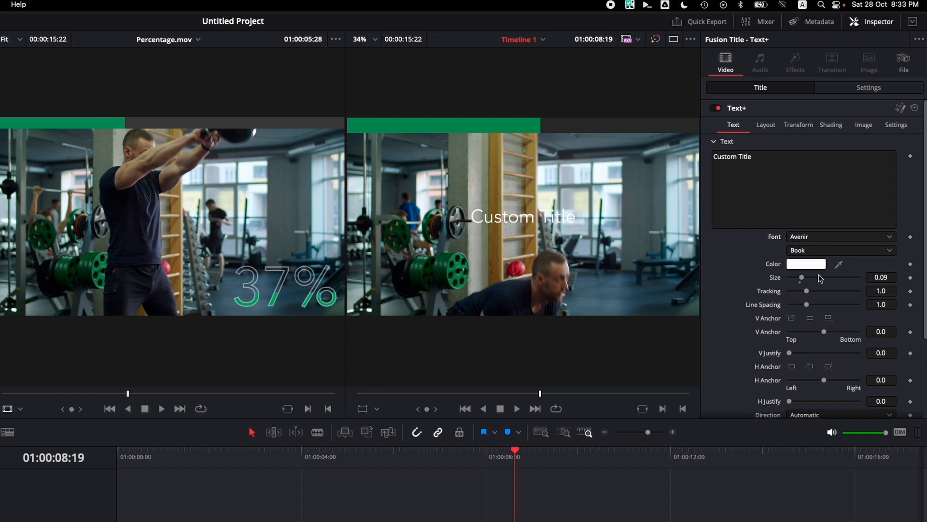
Replace the title text with 50% and increase its size to about 0.2165.
left_click_drag(808, 281, 816, 280)
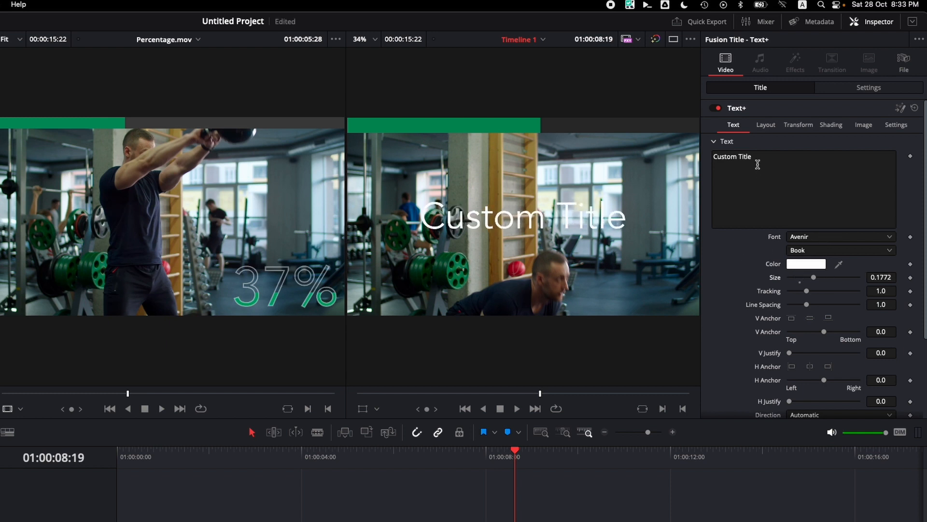
left_click_drag(757, 164, 699, 160)
type("50%")
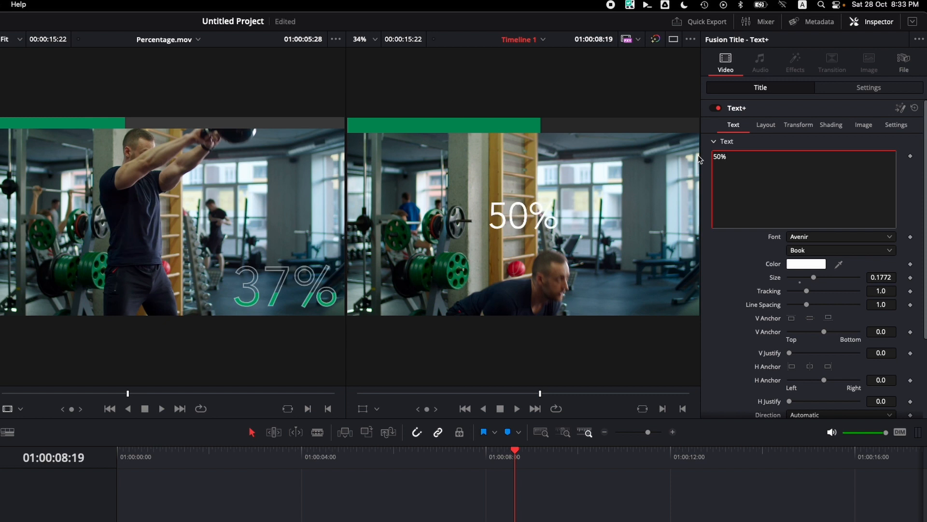
left_click_drag(816, 277, 826, 267)
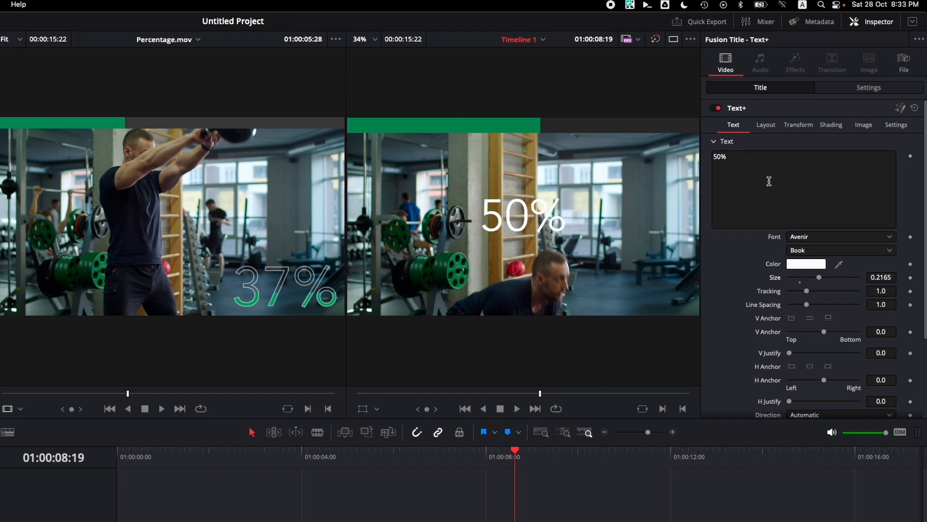
Shade the 50% text as an outline only, with a thickness of about 0.011 and a mitered join style.
left_click(837, 126)
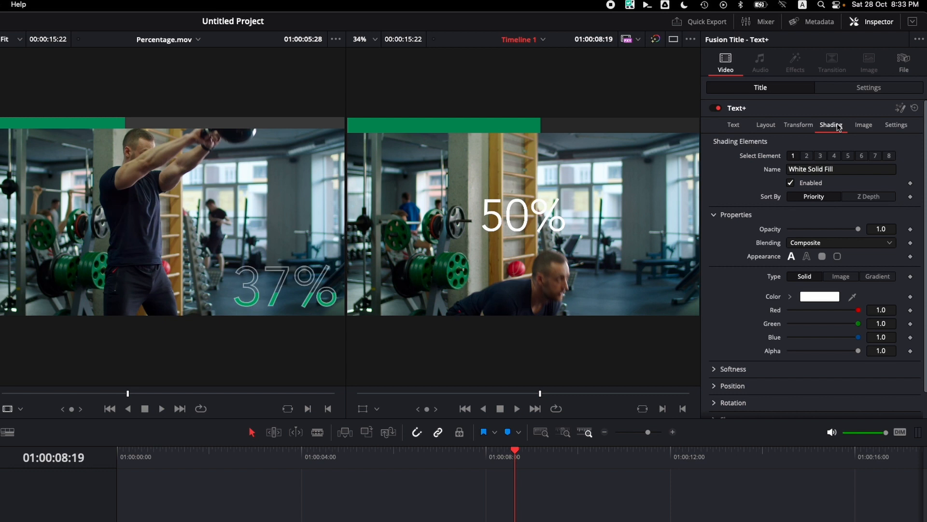
left_click(806, 256)
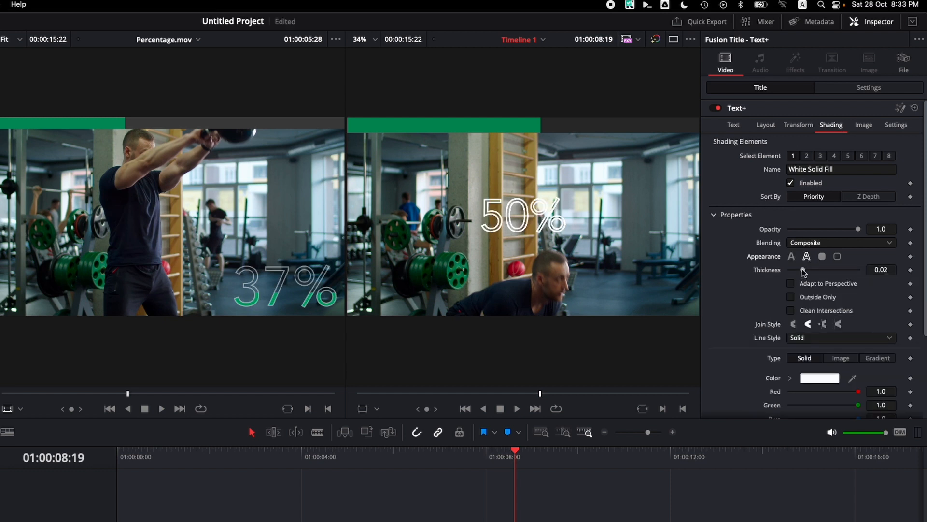
left_click_drag(804, 270, 795, 272)
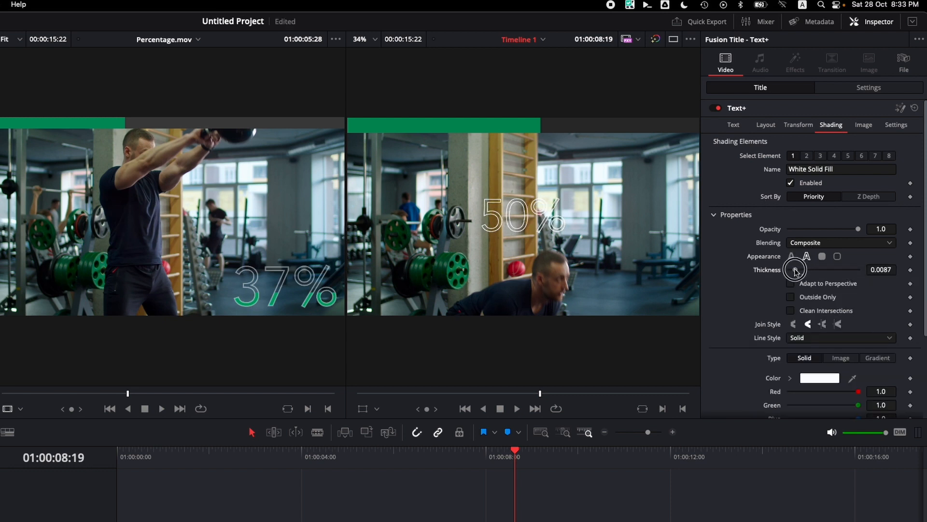
left_click(822, 324)
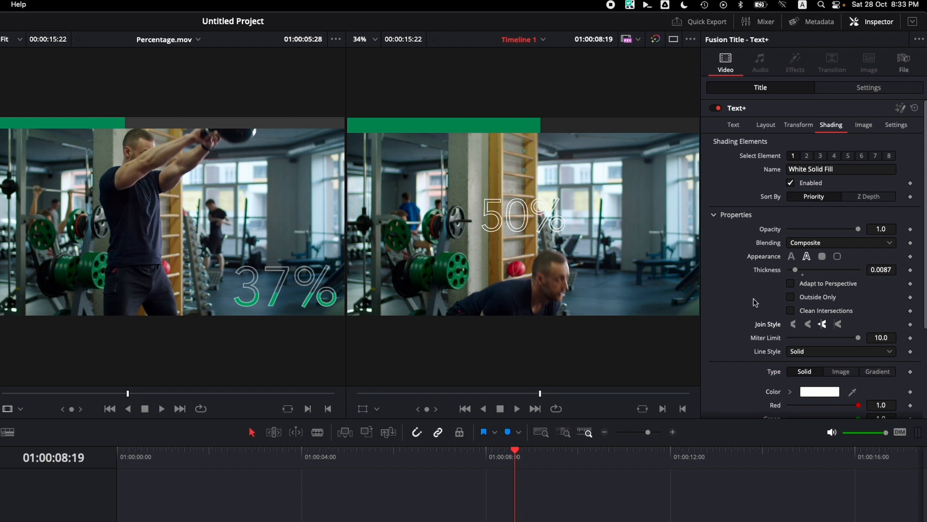
scroll(755, 310, "down", 3)
scroll(746, 301, "up", 3)
left_click_drag(798, 269, 800, 270)
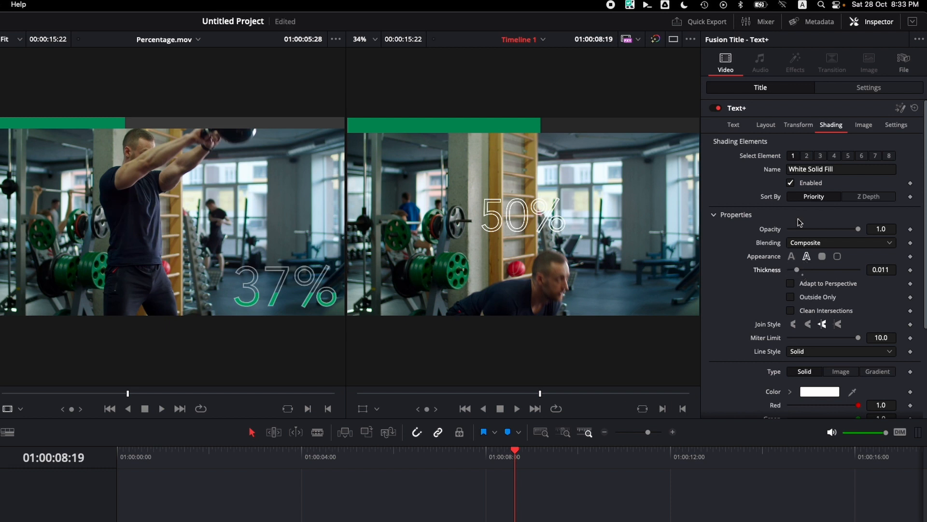
Lower the opacity of the text's white outline to about 0.59.
left_click_drag(857, 230, 829, 230)
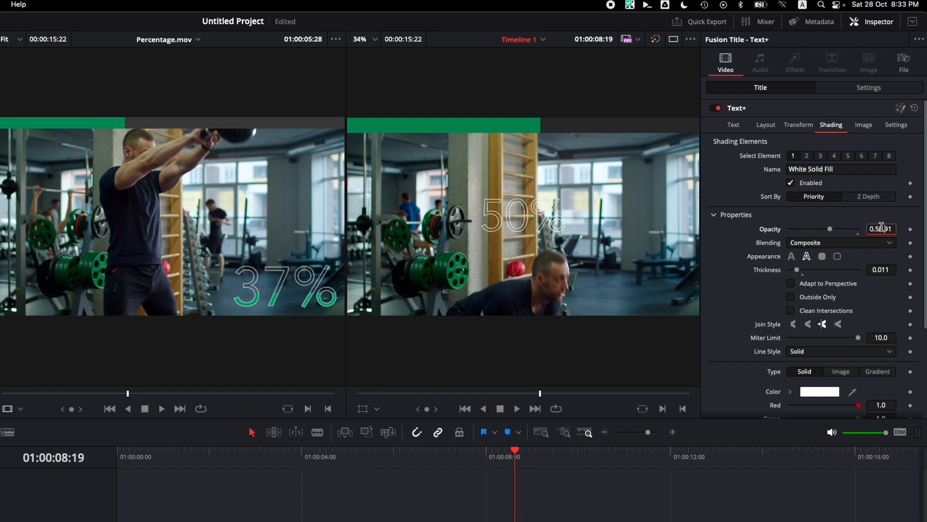
key("Tab")
left_click(882, 227)
key("Tab")
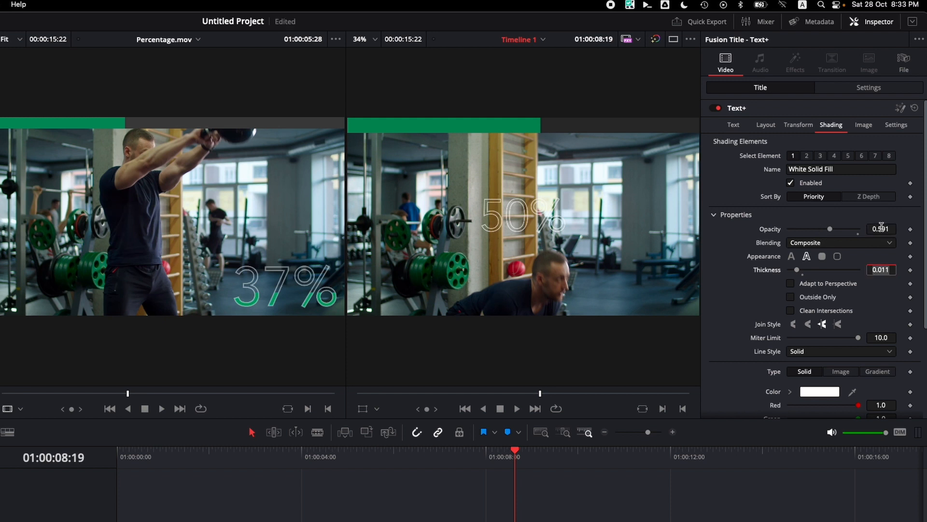
Enlarge the 50% text to a size of about 0.2795 and move it to the lower-right corner of the frame.
left_click(748, 92)
left_click(734, 124)
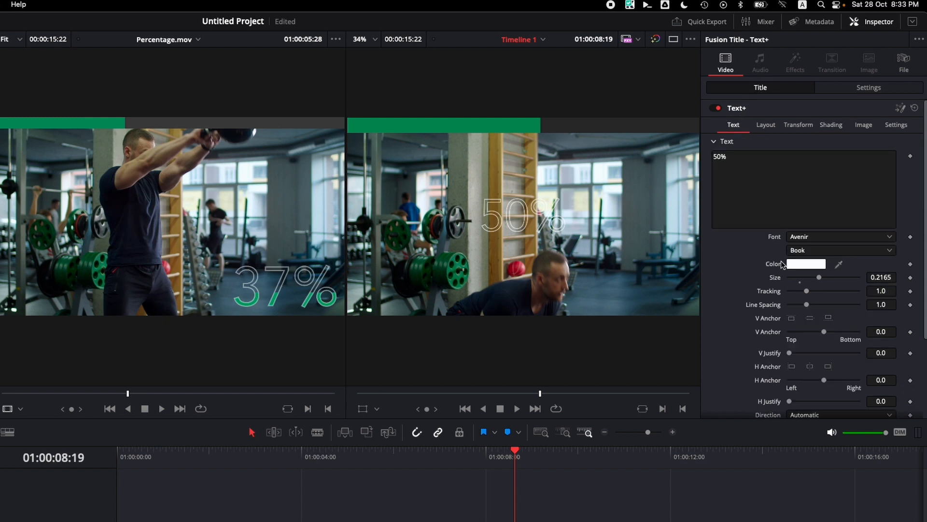
left_click_drag(819, 277, 829, 279)
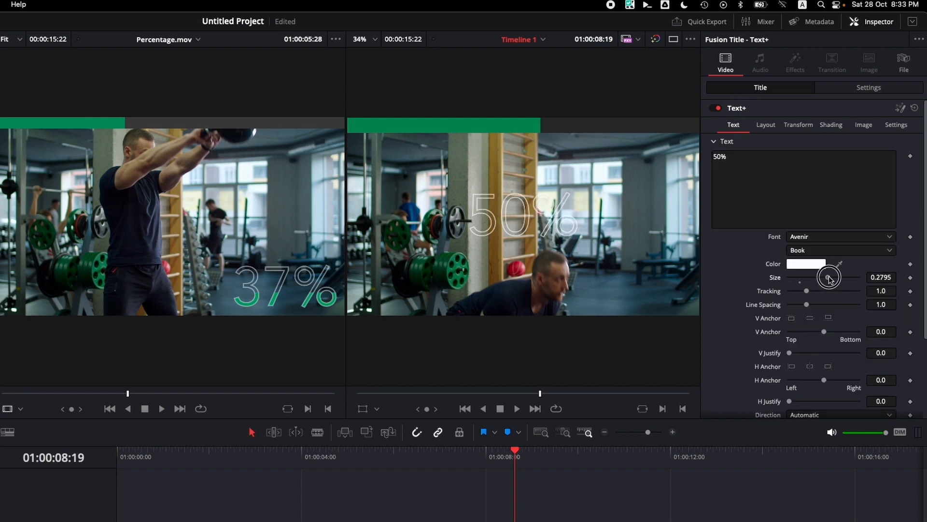
left_click(363, 410)
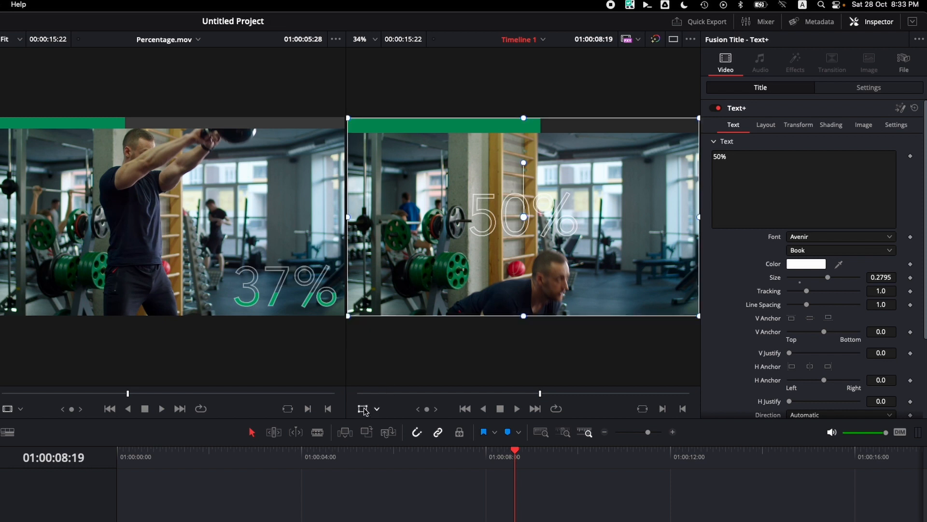
left_click_drag(505, 222, 622, 296)
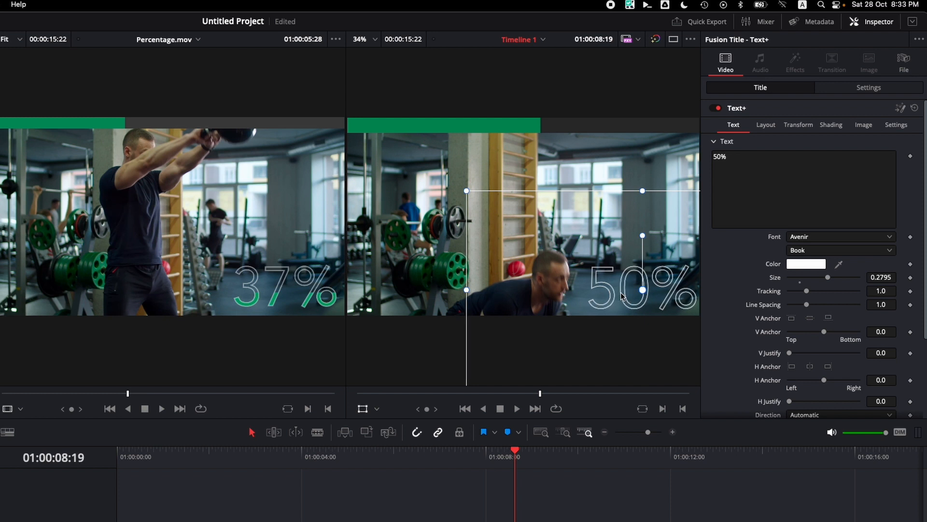
left_click(362, 408)
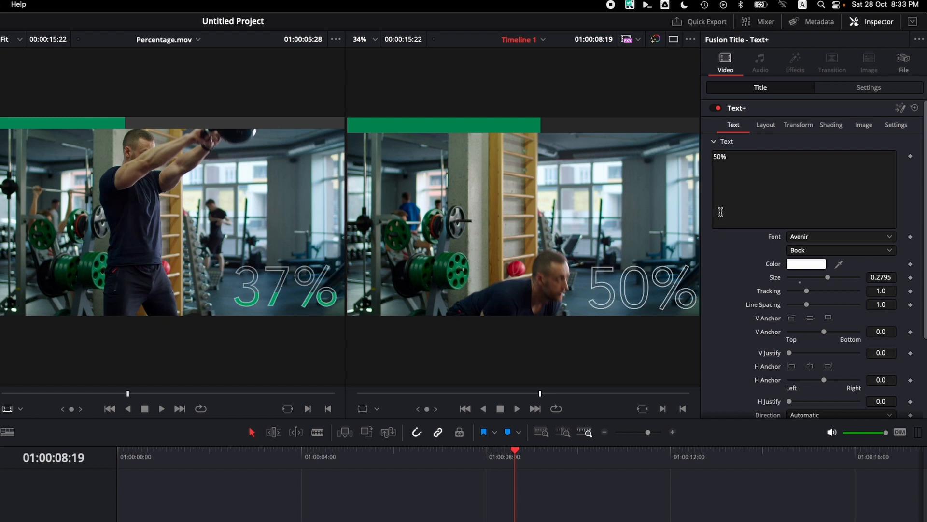
Add an expression to the title's text and change its content to Text("75%").
right_click(727, 168)
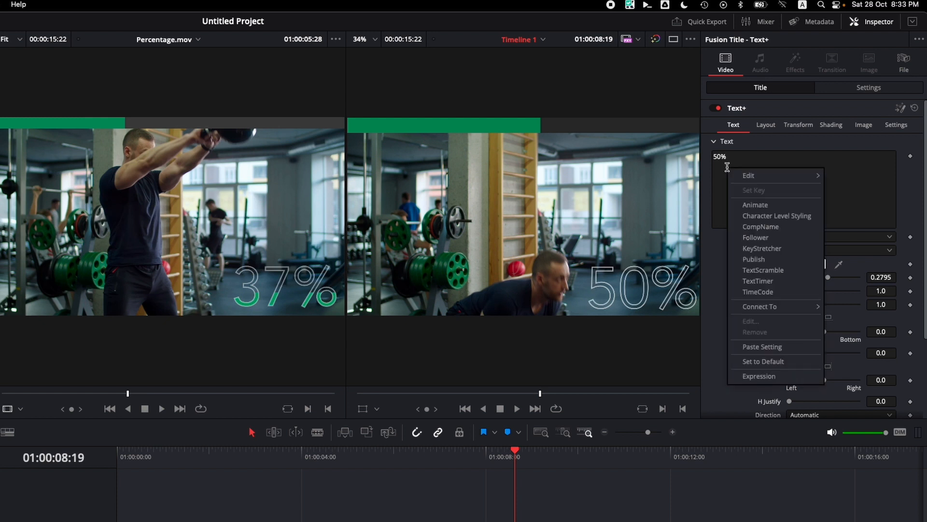
left_click(748, 376)
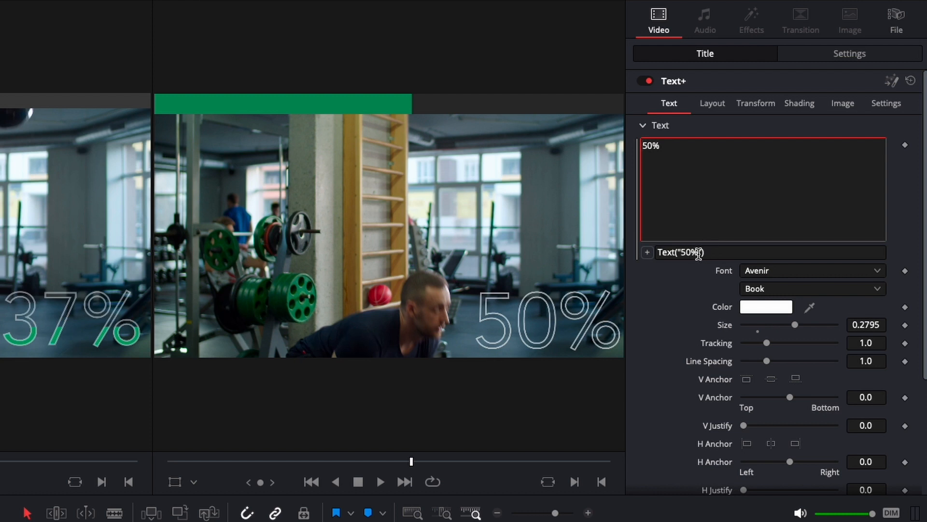
left_click_drag(698, 252, 681, 251)
key("BackSpace")
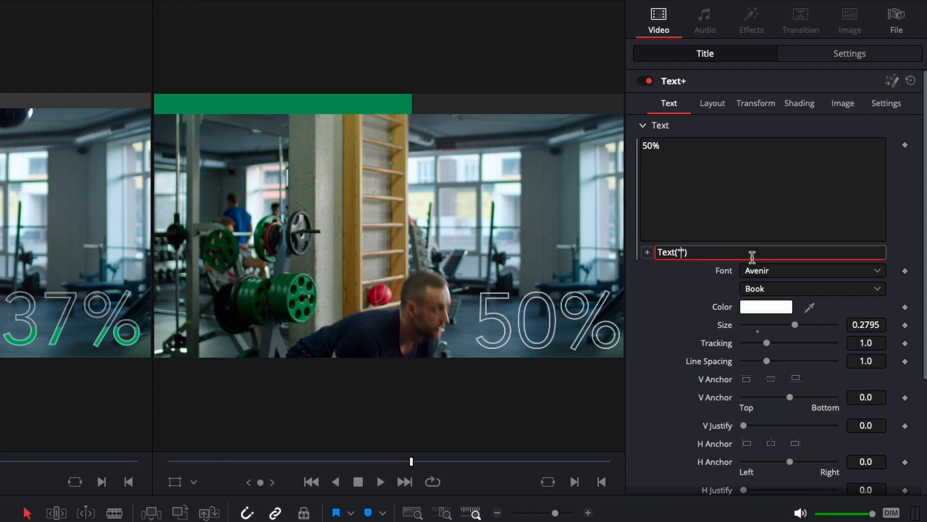
type("75%")
key("Tab")
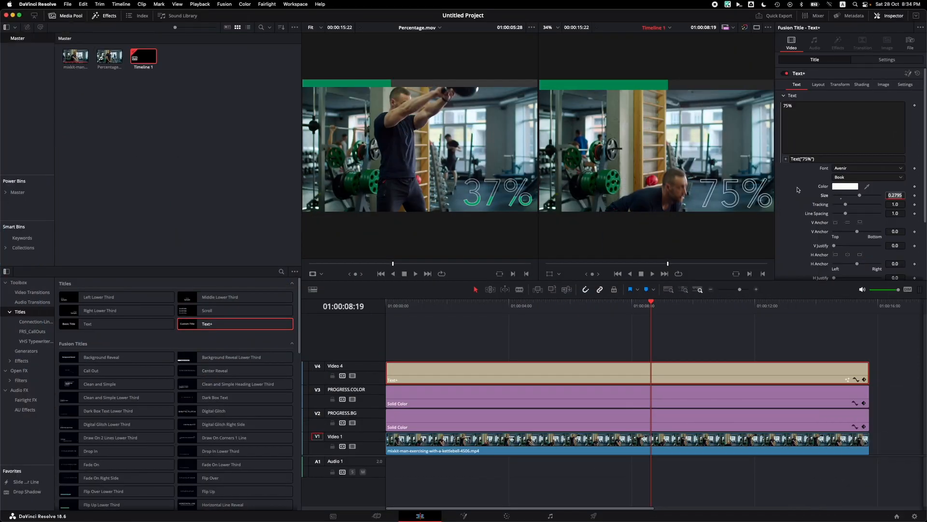
Switch to Chrome and copy the Percent Complete expression time/comp.RenderEnd from the Fusion Expression Cheat Sheet page.
key("super+Tab")
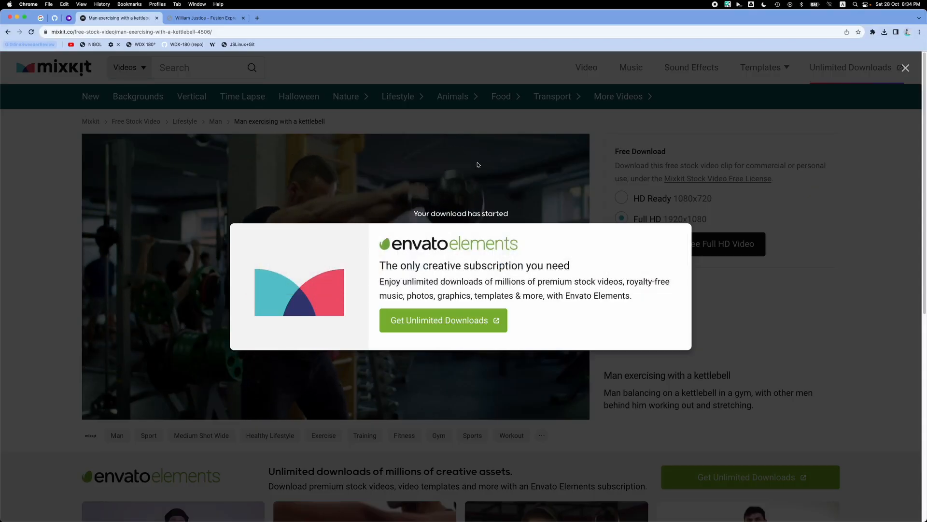
left_click(219, 19)
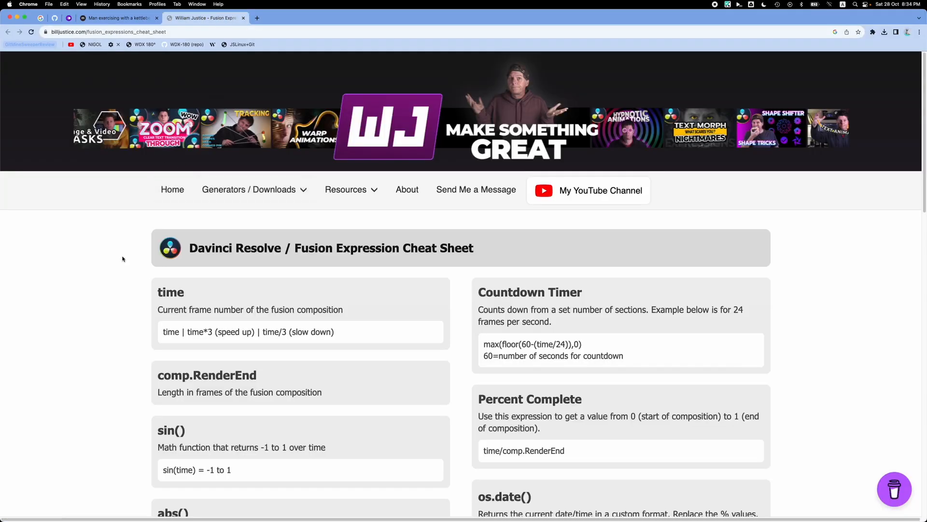
scroll(124, 271, "down", 5)
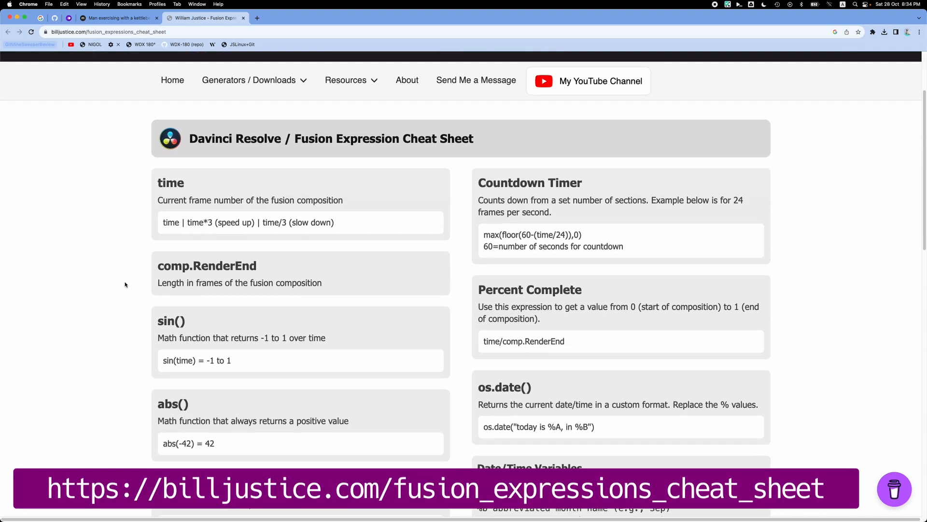
scroll(125, 285, "down", 5)
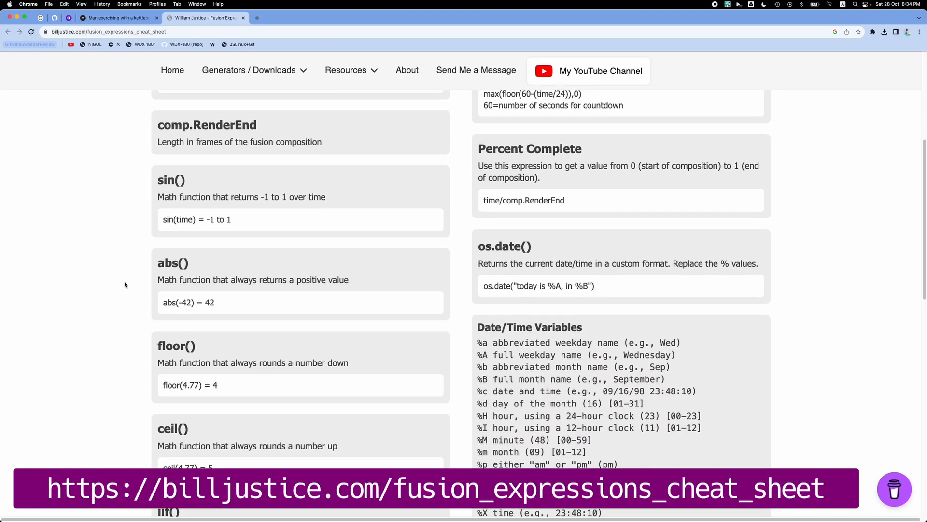
scroll(125, 285, "down", 2)
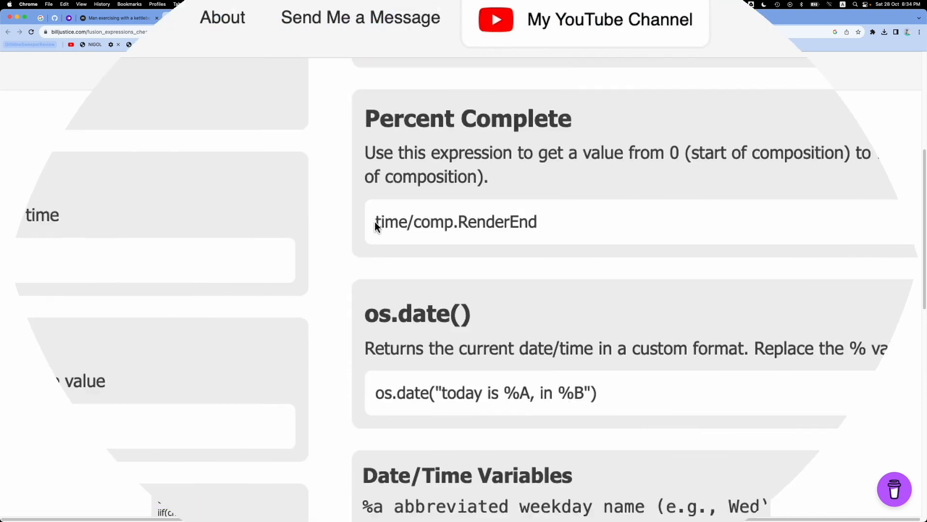
left_click_drag(483, 173, 577, 174)
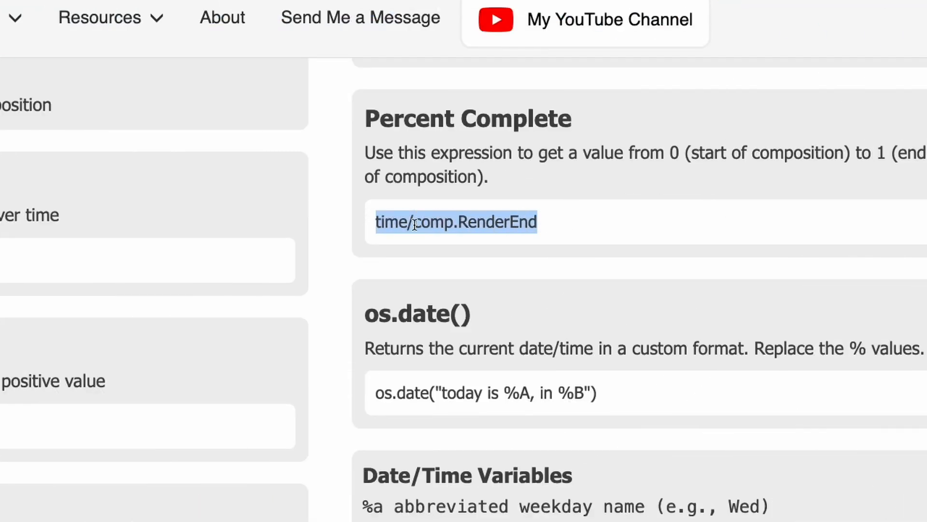
right_click(520, 221)
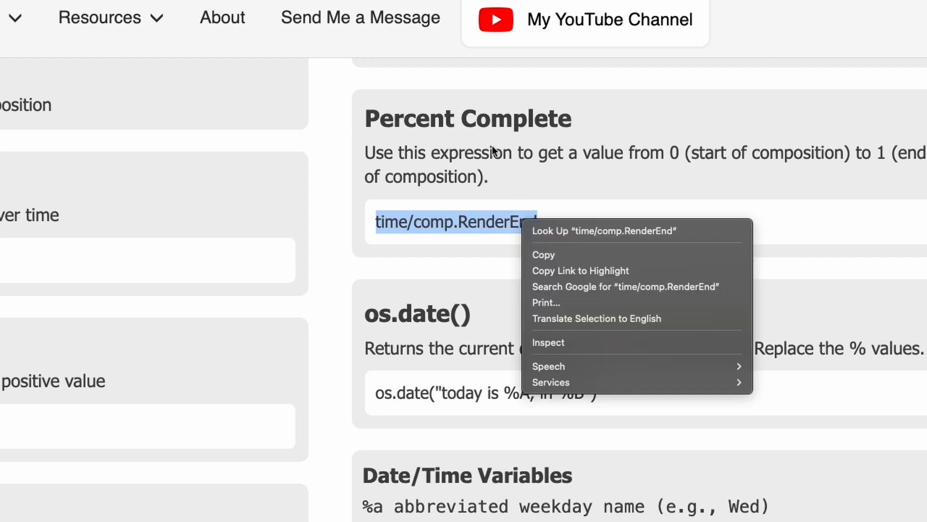
left_click(561, 254)
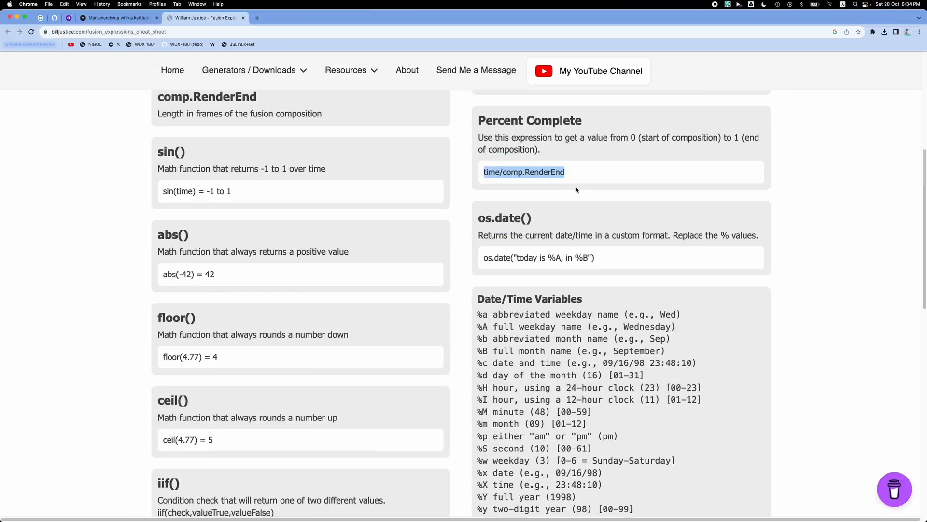
Switch back to DaVinci Resolve and replace "75%" in the title's text expression with the copied time/comp.RenderEnd.
key("super+Tab")
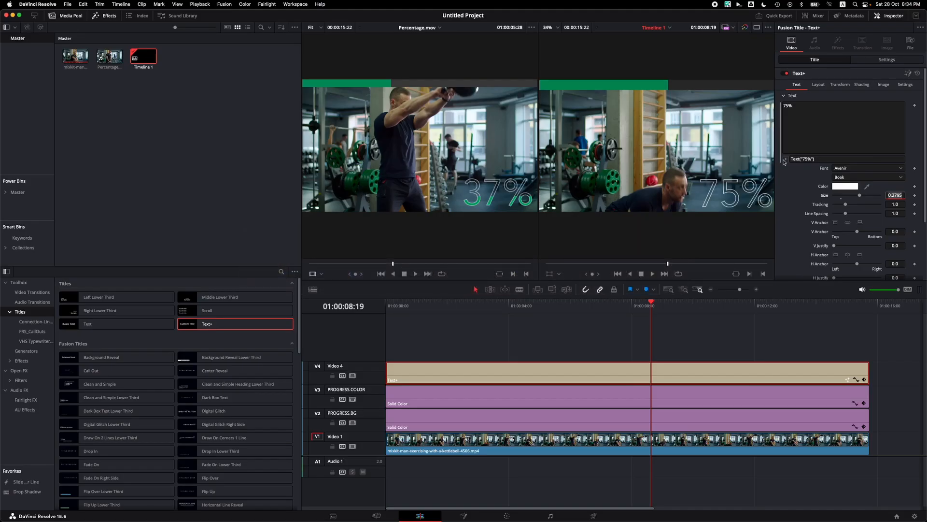
left_click(811, 159)
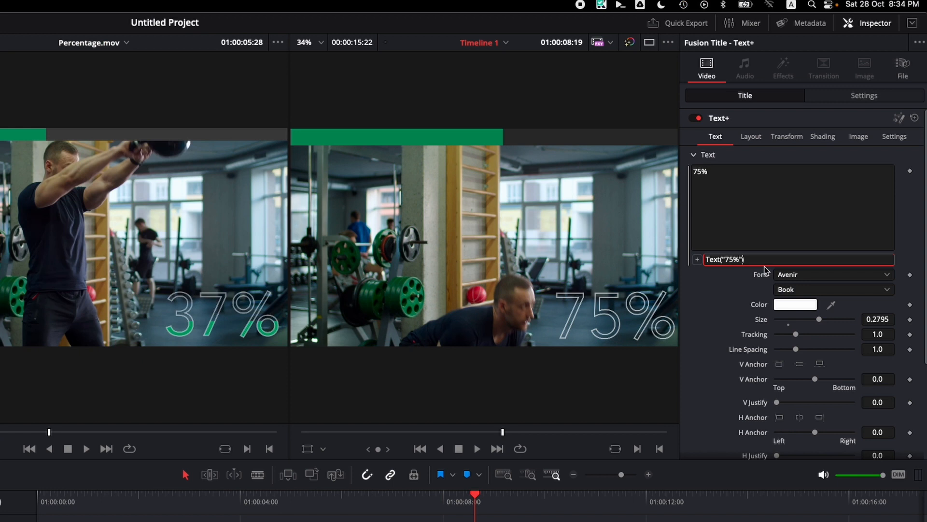
key("shift+Left")
key("shift+Left")
key("shift+Left")
key("shift+Left")
key("super+v")
Reduce the title's expression to Text( time ) and scrub the timeline to its end and back to check the counter.
double_click(764, 266)
key("alt+shift+Left")
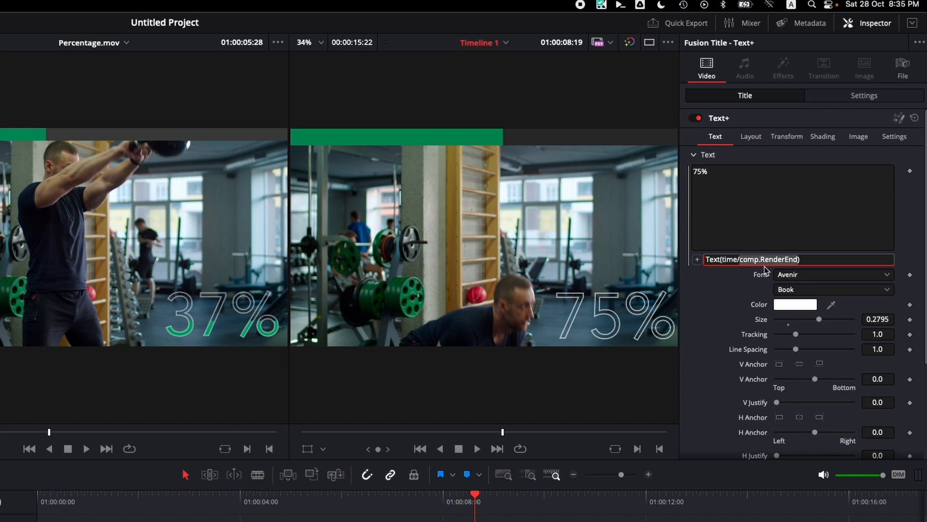
key("BackSpace")
key("BackSpace")
key("alt+Left")
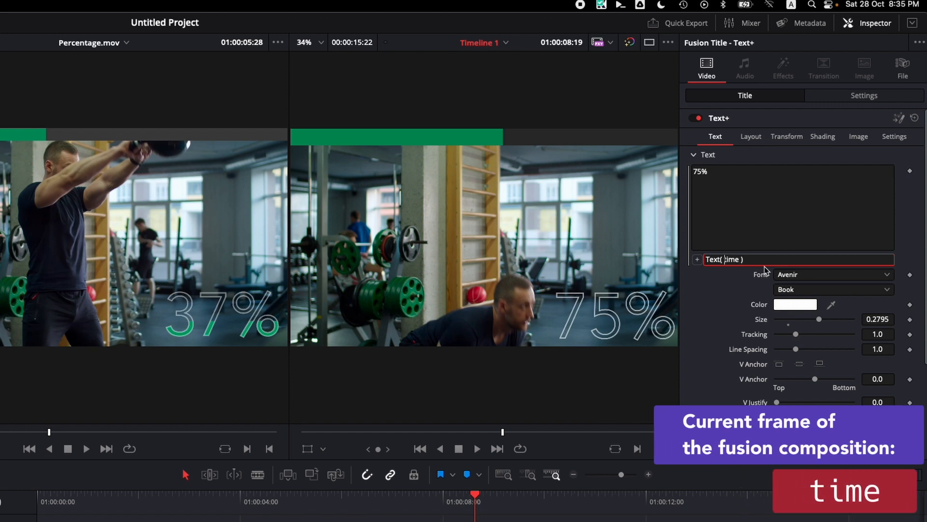
left_click(501, 507)
left_click_drag(499, 507, 819, 517)
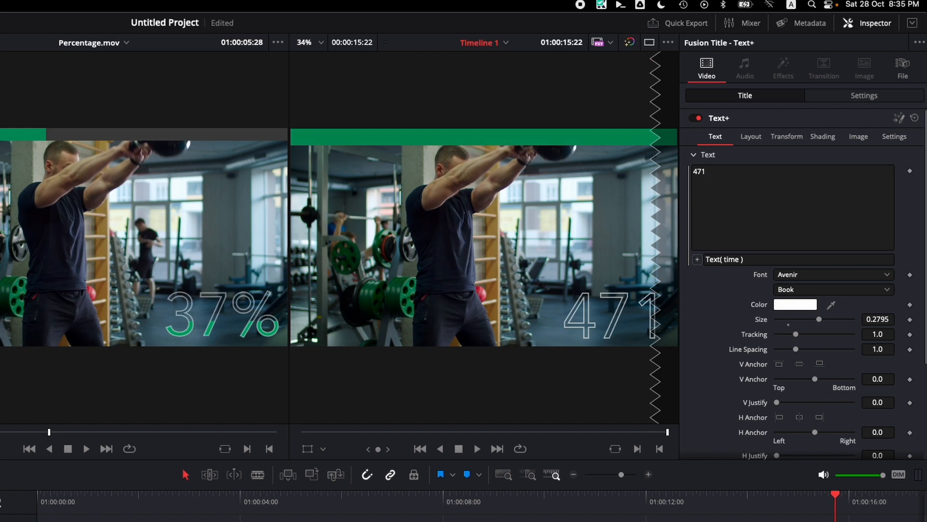
left_click(725, 520)
left_click_drag(591, 498, 450, 498)
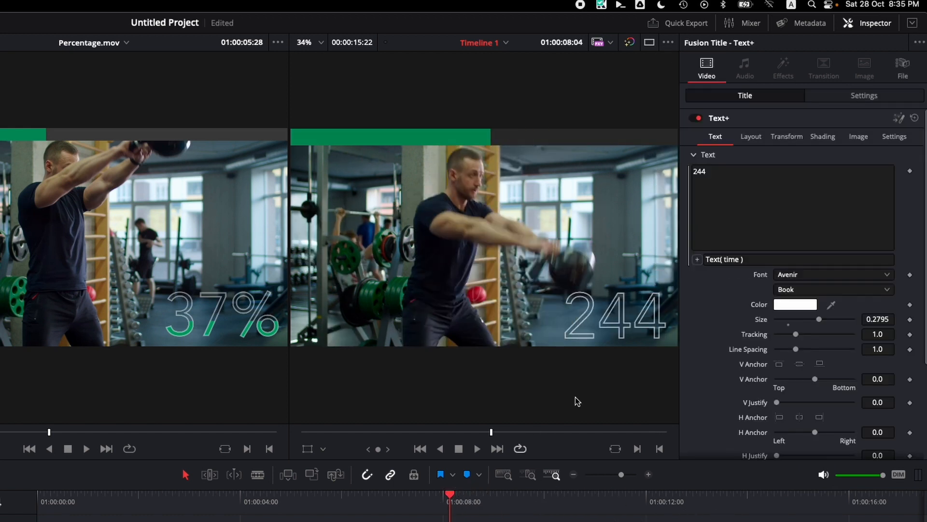
Change the title's expression to Text( comp.RenderEnd ) and move the playhead to around 01:00:09:28.
double_click(731, 260)
type("comp.RenderEnd")
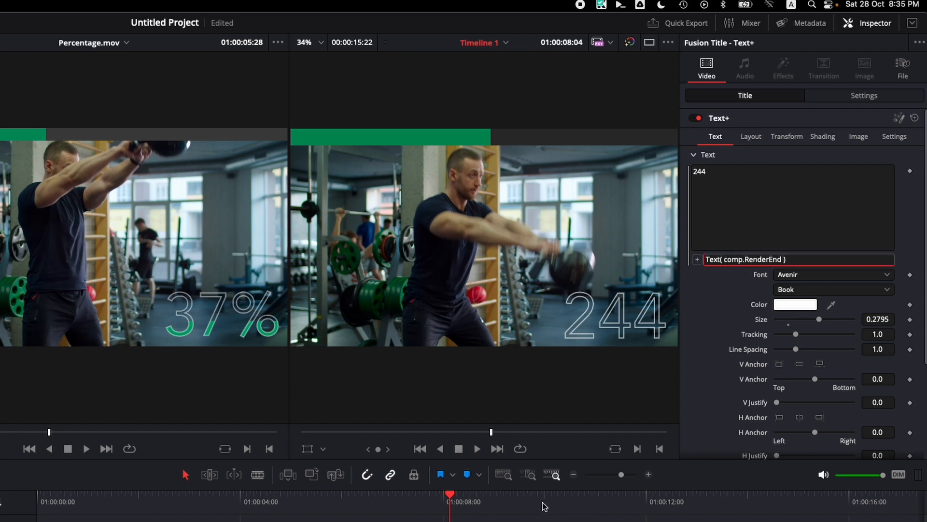
mouse_move(542, 501)
left_mouse_down()
mouse_move(608, 502)
mouse_move(542, 502)
left_mouse_up()
Extend the expression to Text( time / comp.RenderEnd ), reduce the text size to about 0.1969 and scrub through the timeline.
left_click(725, 259)
type("time /")
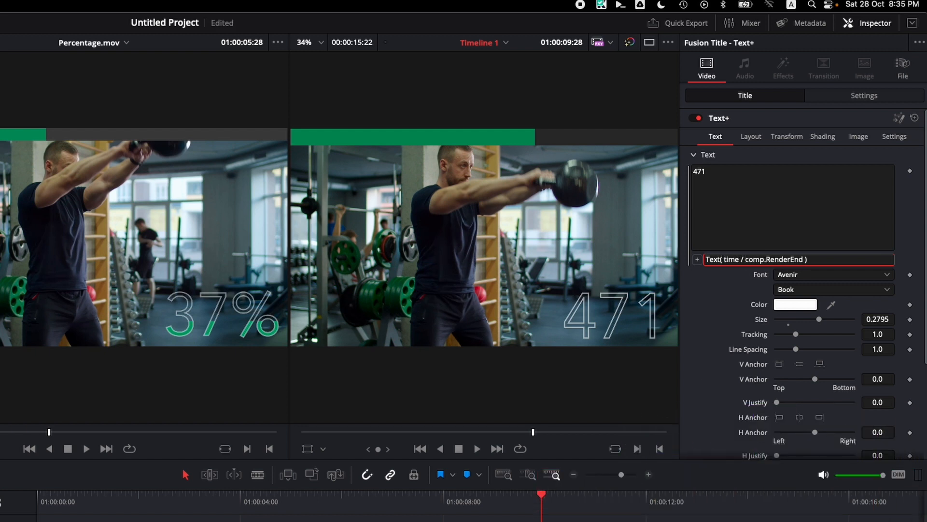
key("Return")
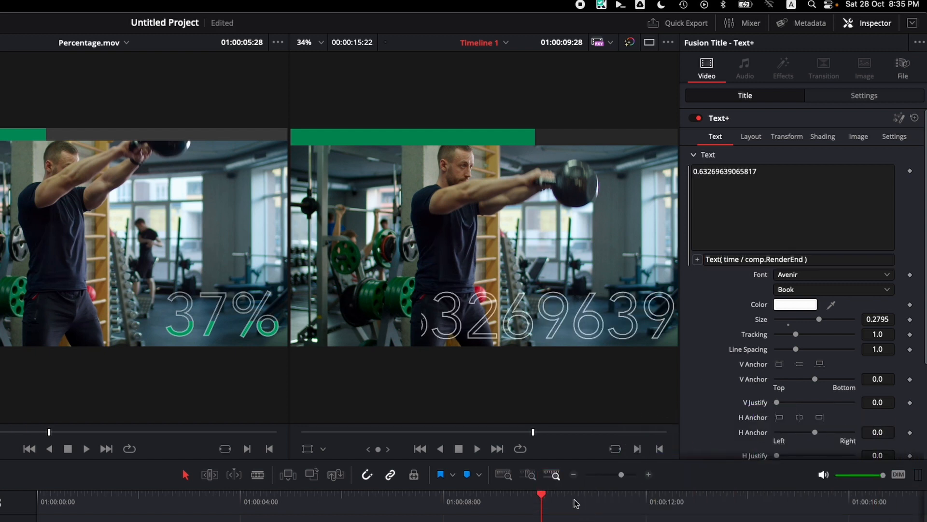
left_click_drag(576, 504, 369, 498)
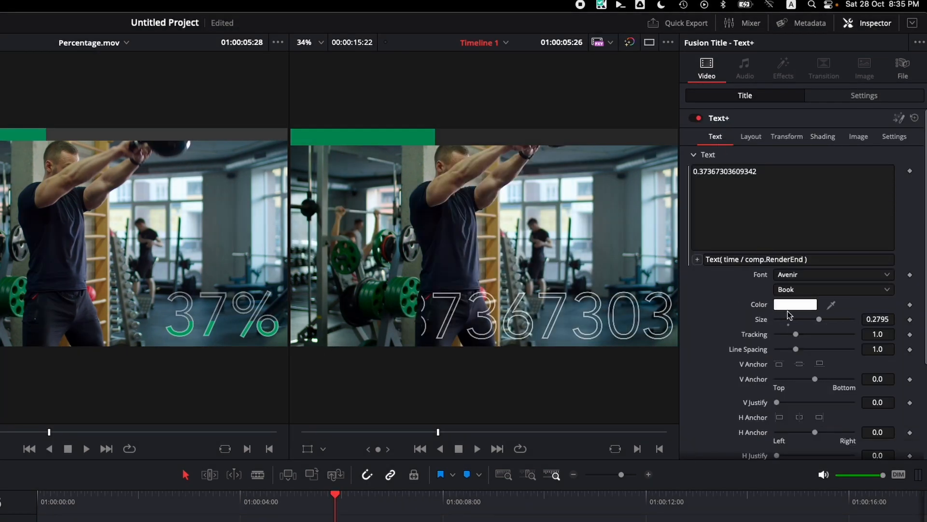
left_click_drag(818, 320, 806, 321)
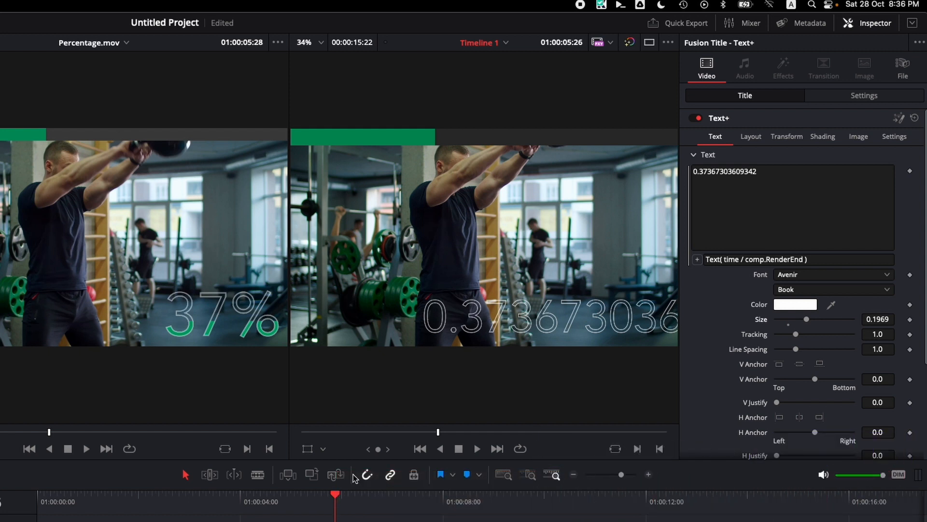
left_click_drag(341, 499, 648, 507)
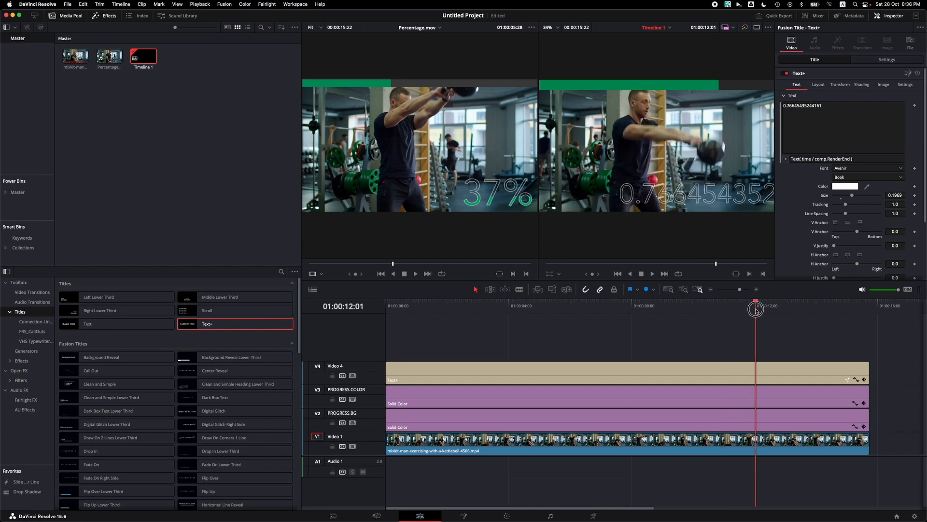
left_click_drag(756, 309, 788, 309)
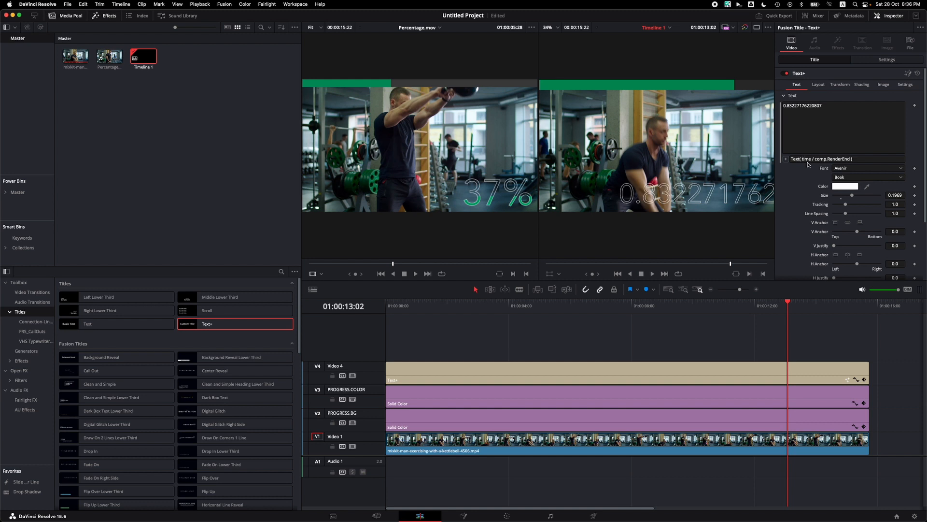
Multiply the expression by 100 to make Text( time / comp.RenderEnd * 100 ) and scrub from the start of the timeline.
left_click(835, 159)
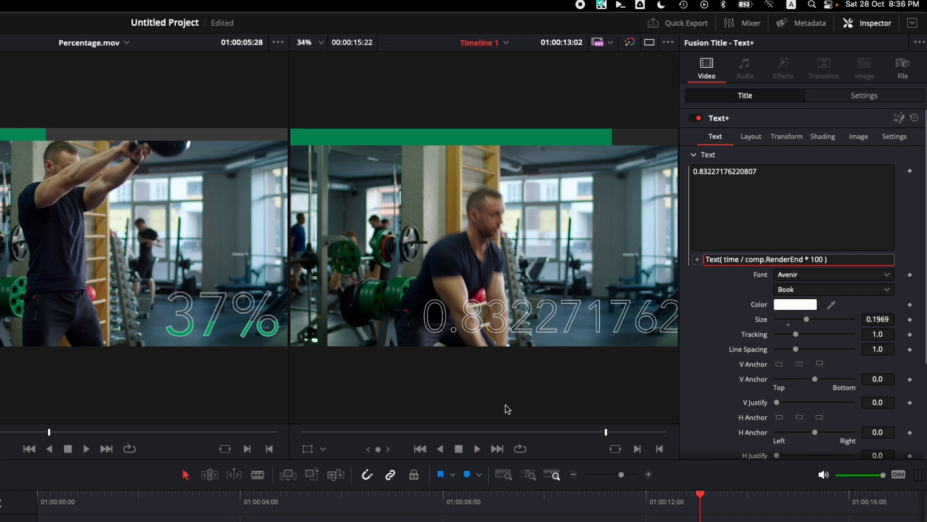
left_click_drag(429, 507, 44, 498)
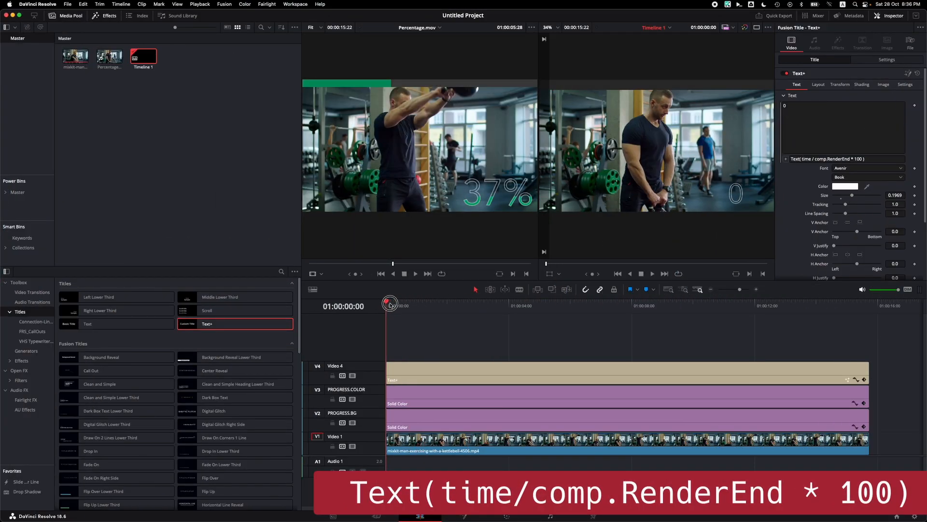
left_click_drag(391, 304, 654, 311)
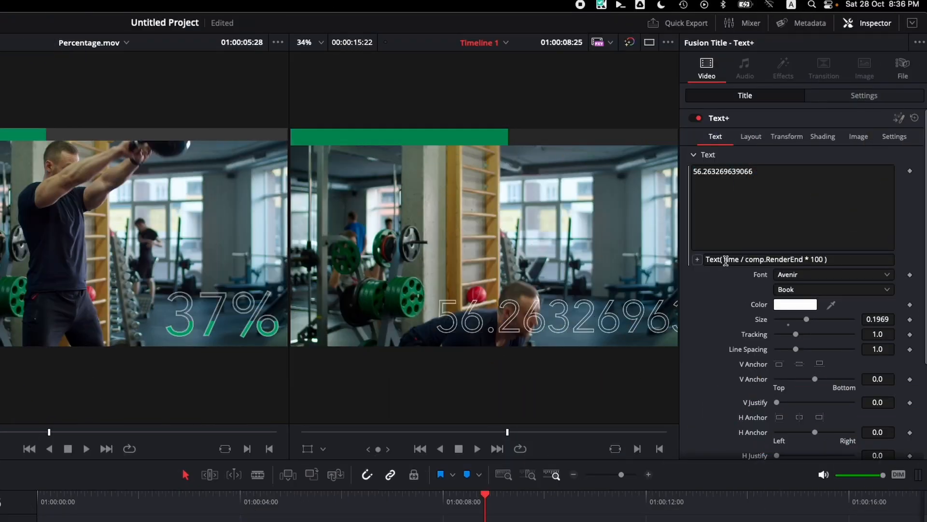
Round the counter down by wrapping the calculation in math.floor, making the expression Text( math.floor( time / comp.RenderEnd * 100 ) ).
left_click(804, 159)
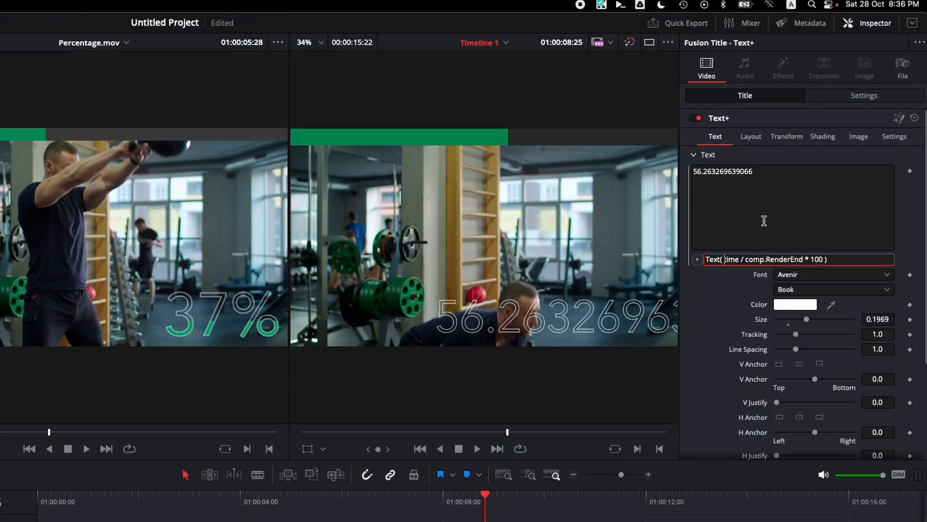
type("math.flo")
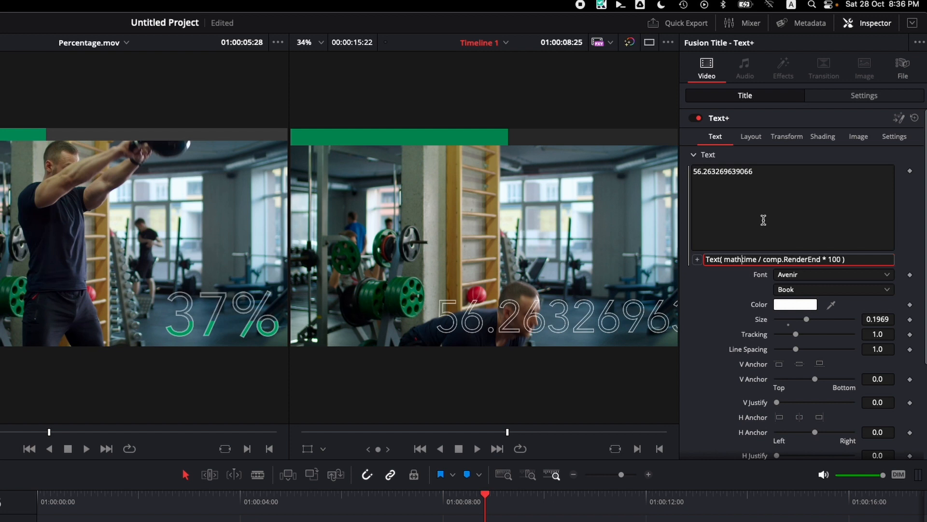
type("or(")
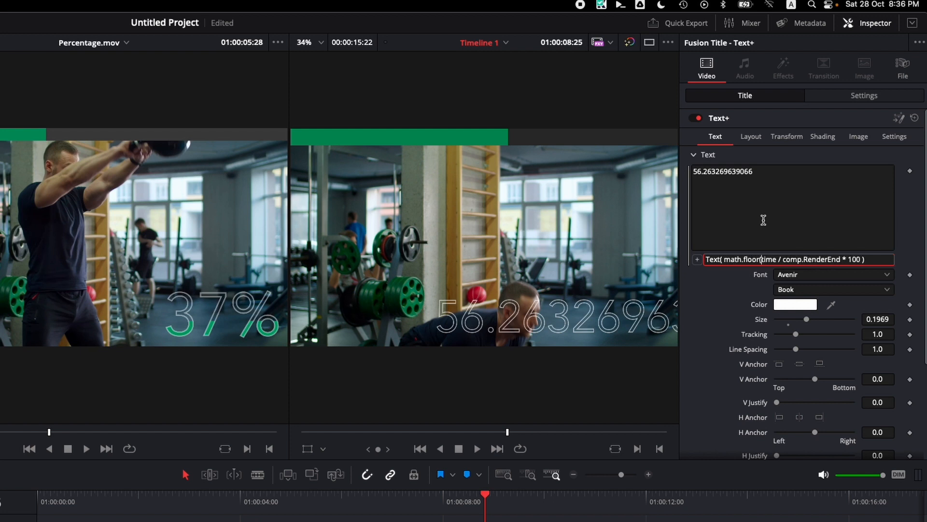
key("Right")
key("Right")
key("Right")
key("Right")
key("Right")
key("Right")
key("Right")
key("Right")
key("Right")
key("Right")
key("Right")
key("Right")
key("Right")
key("Right")
key("Right")
key("Right")
key("Right")
key("Right")
key("Right")
key("Right")
key("Right")
key("Right")
key("Right")
key("Right")
key("Right")
key("Right")
key("Right")
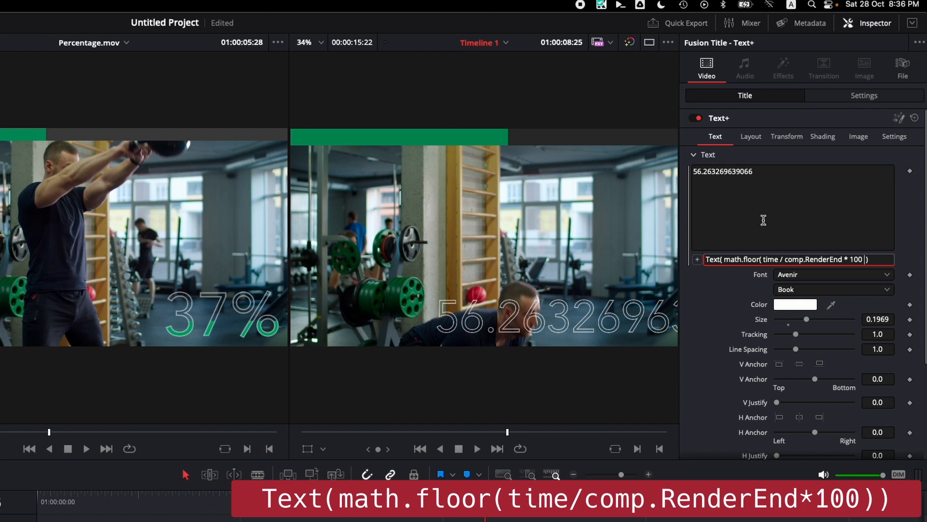
key("Tab")
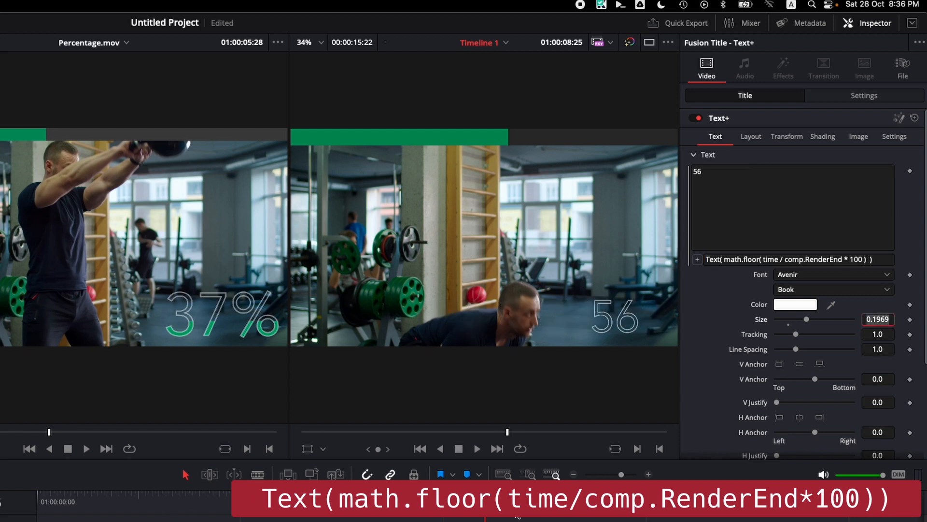
left_click_drag(516, 511, 562, 507)
Enlarge the counter text to a size of about 0.3346 and shift it slightly left and up in the frame.
left_click_drag(807, 320, 828, 319)
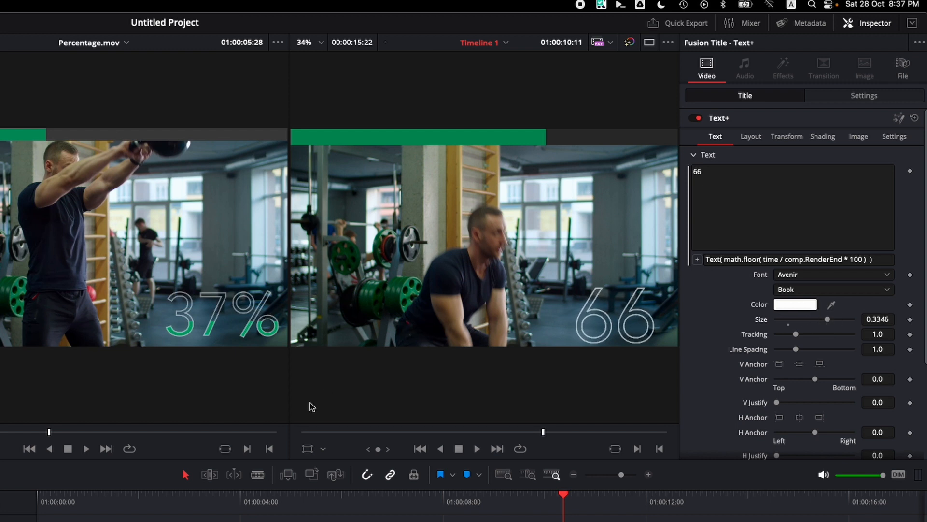
left_click(307, 448)
left_click_drag(636, 320, 617, 319)
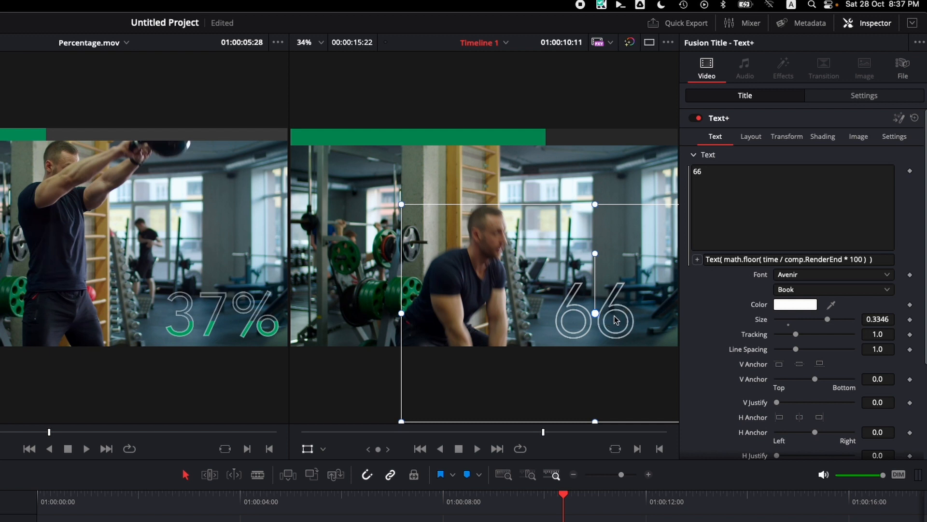
Append a percent sign, making the expression Text( math.floor( time / comp.RenderEnd * 100 ) .. "%" ), and scrub the timeline.
left_click(308, 450)
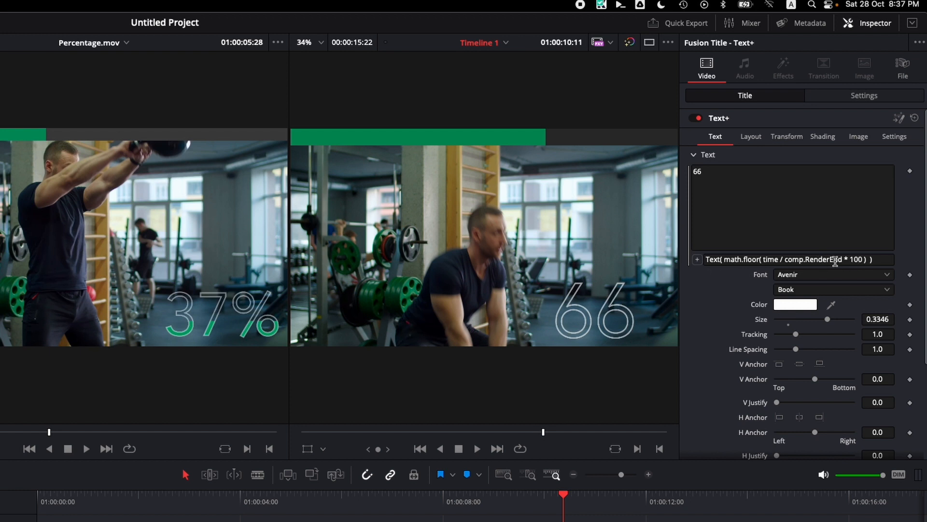
left_click(866, 259)
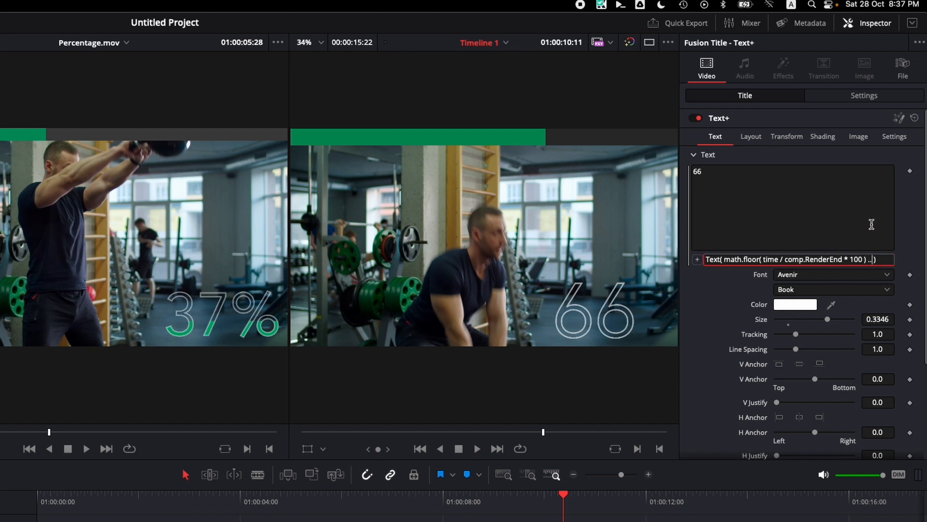
type("%")
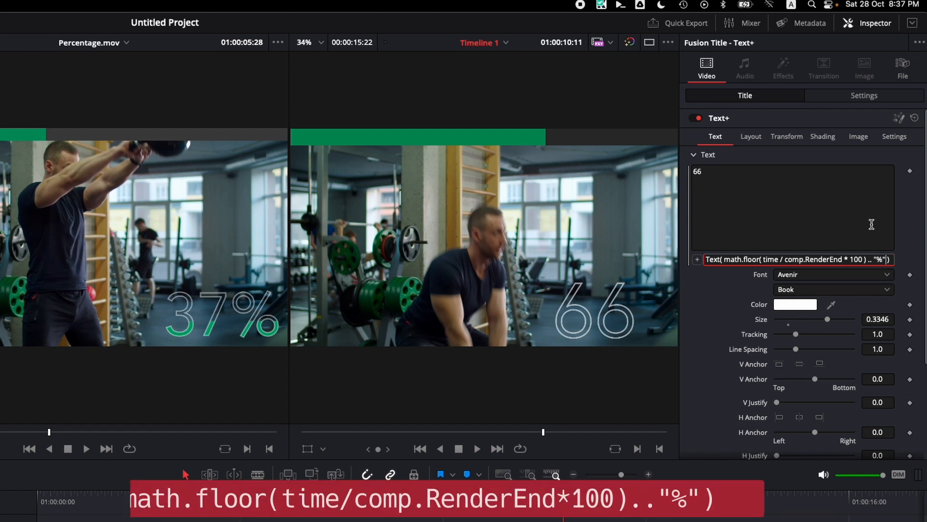
key("Tab")
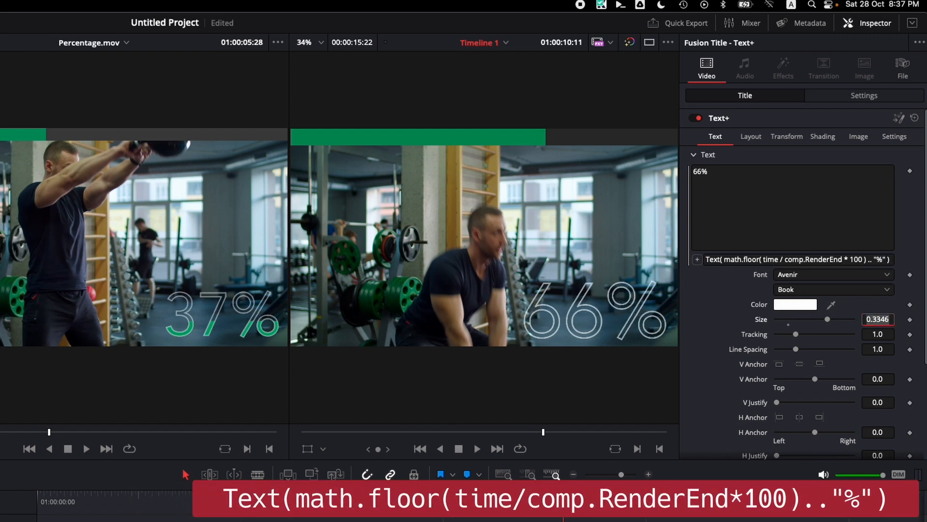
left_click_drag(563, 496, 794, 509)
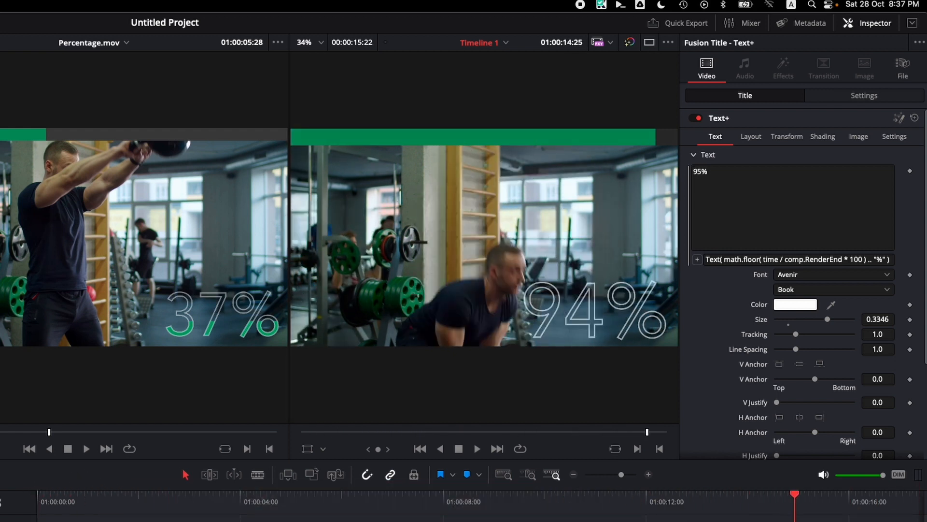
left_click_drag(795, 510, 780, 509)
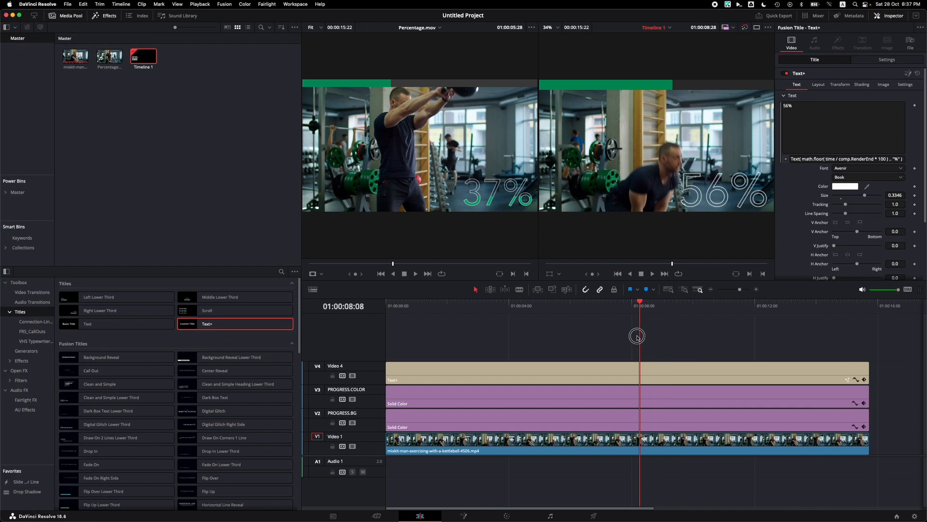
left_click_drag(638, 338, 564, 340)
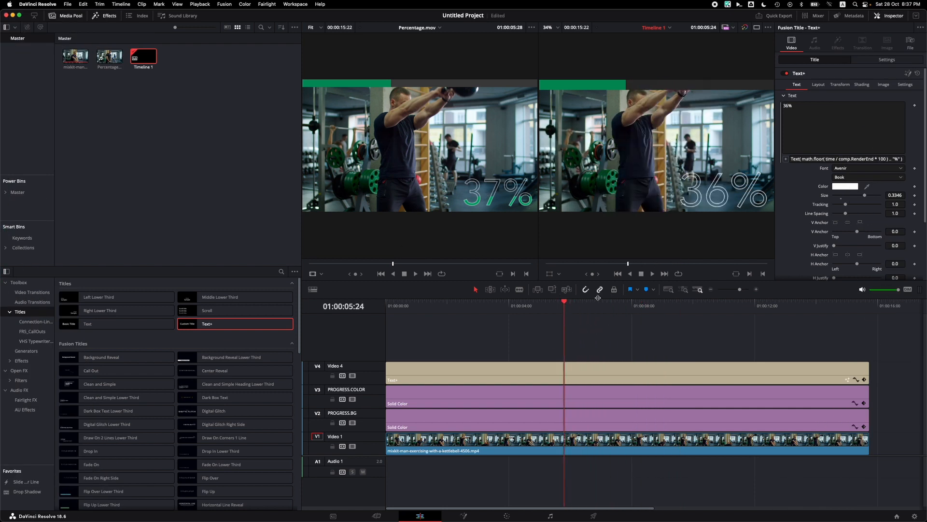
Scrub Percentage.mov near its end, then duplicate the counter title onto a new Video 5 track and disable Video 4.
left_click_drag(353, 262, 522, 269)
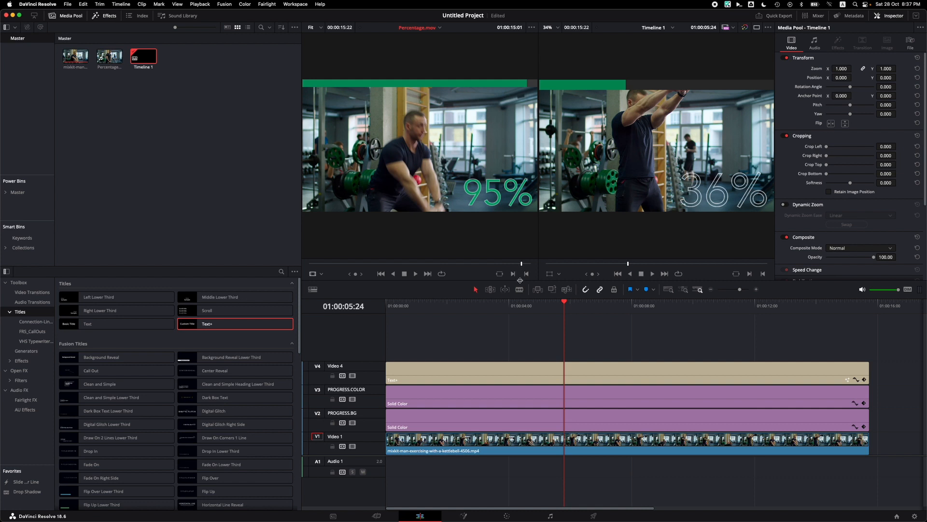
left_click(541, 376)
left_click_drag(544, 376, 560, 353)
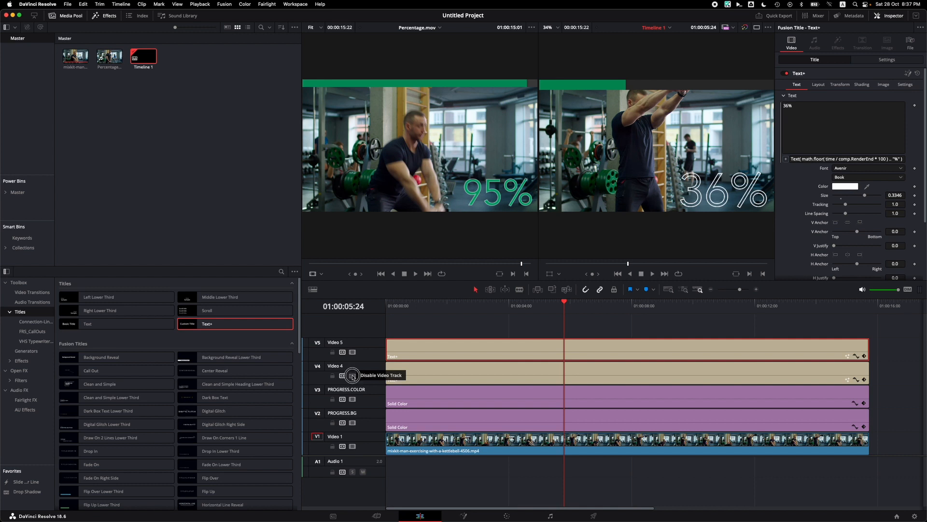
left_click(353, 376)
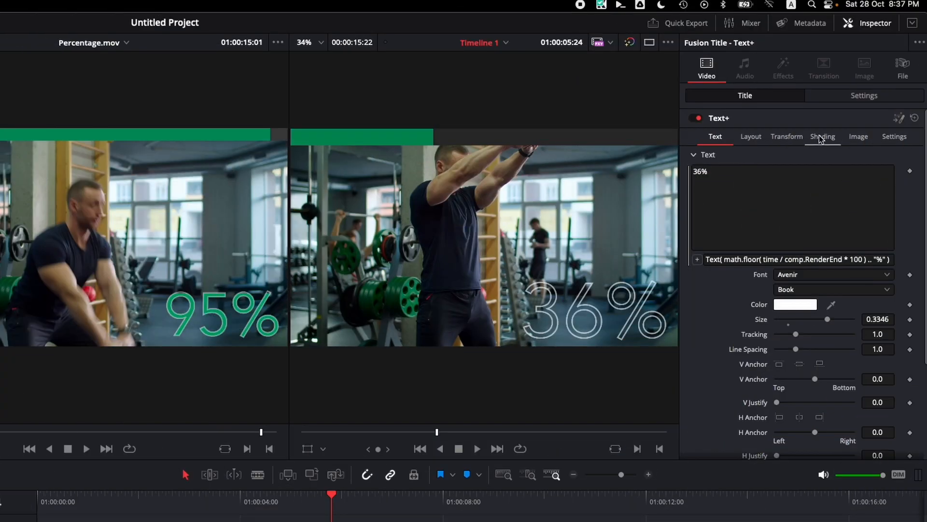
Give the duplicated counter a Text Fill appearance with opacity 1.0 and sample the progress bar's green as its color.
left_click(861, 85)
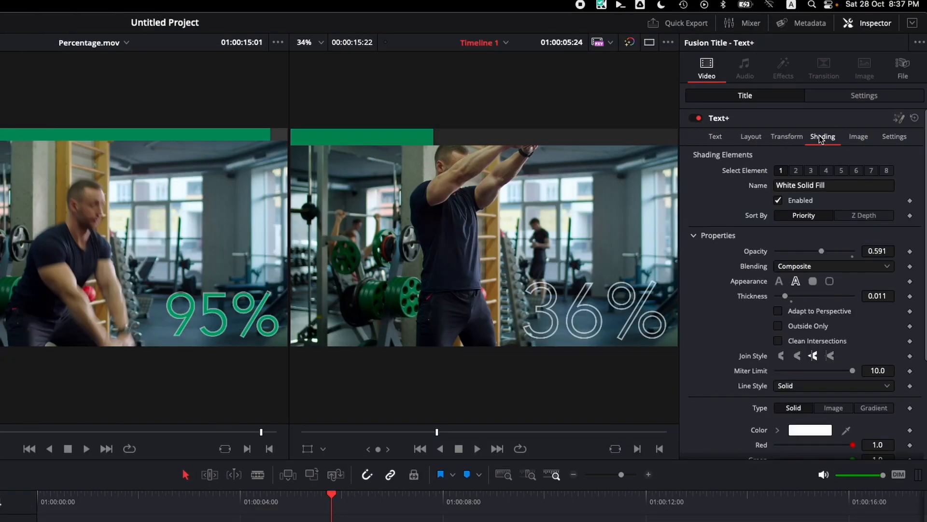
left_click(781, 282)
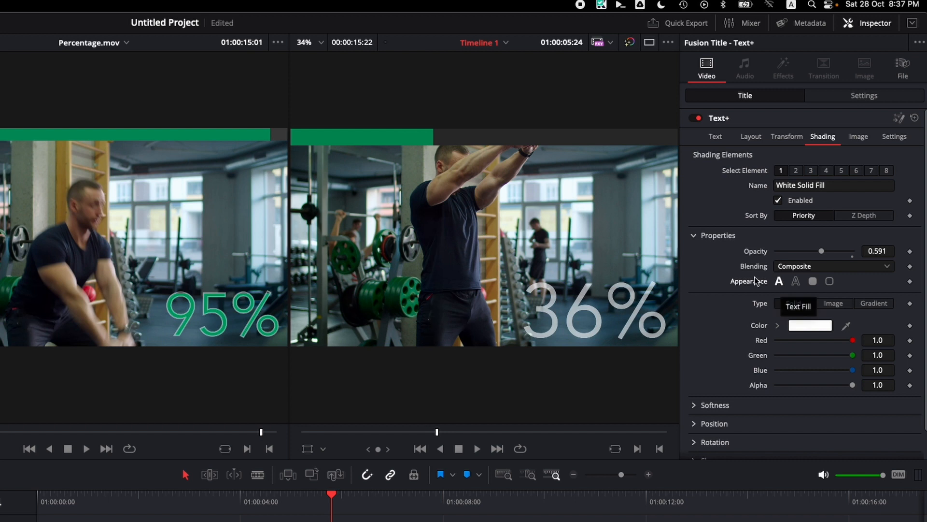
left_click_drag(821, 251, 852, 251)
left_click(818, 327)
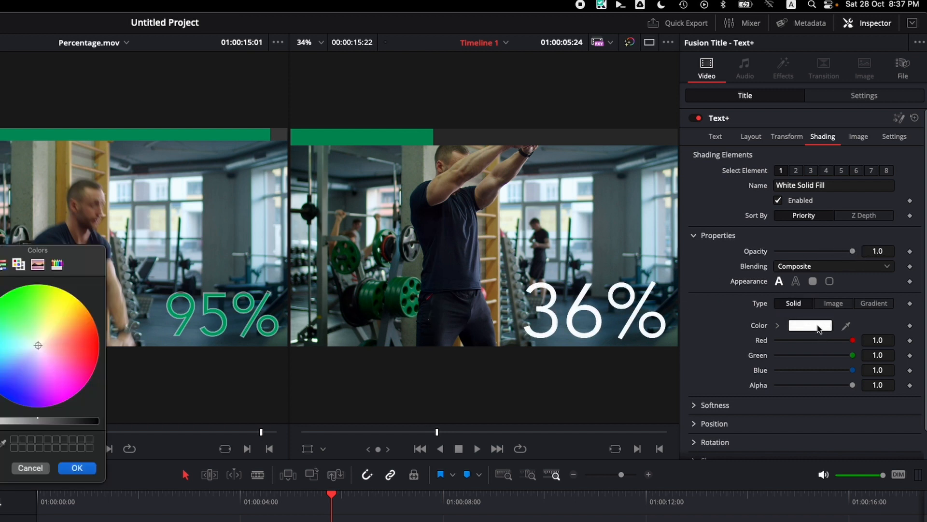
left_click(3, 442)
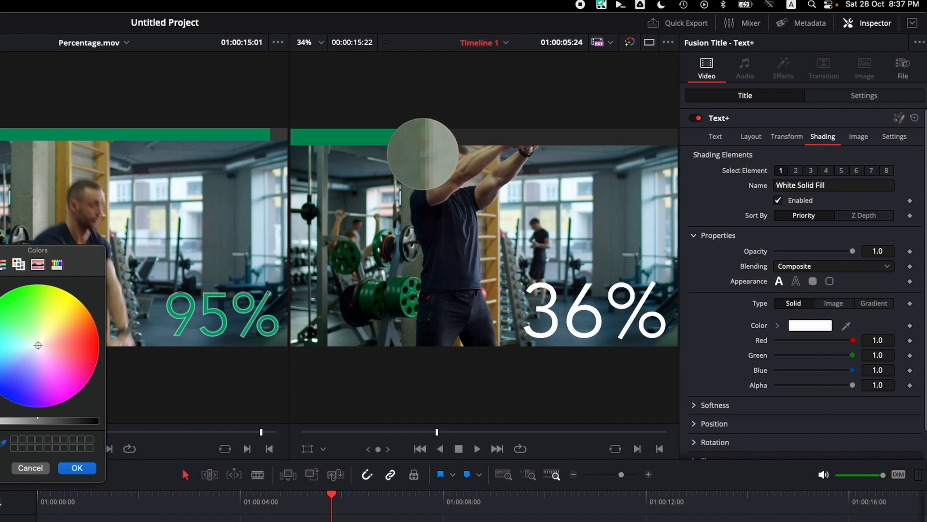
left_click(390, 144)
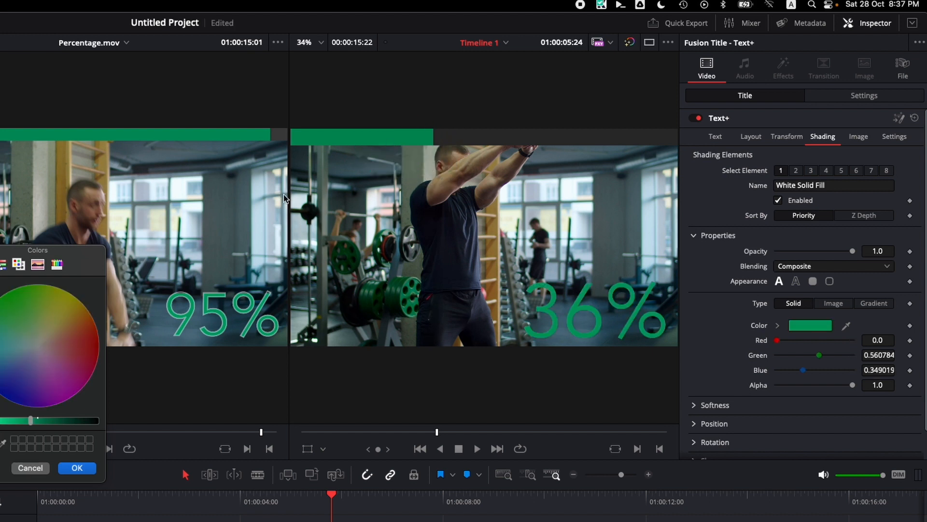
left_click(89, 468)
mouse_move(332, 495)
left_mouse_down()
mouse_move(745, 500)
mouse_move(315, 502)
left_mouse_up()
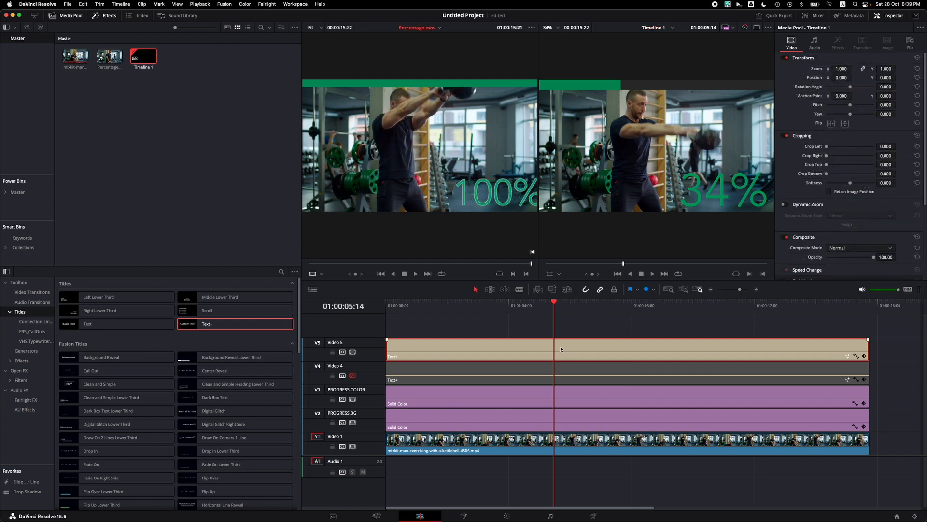
Open the green counter title in the Fusion page and add a Rectangle mask to its Template node.
right_click(560, 349)
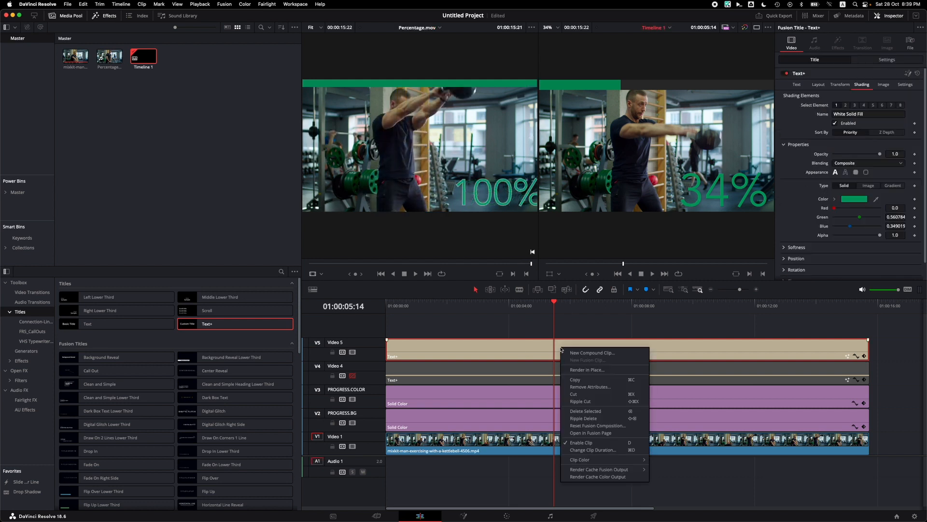
left_click(606, 432)
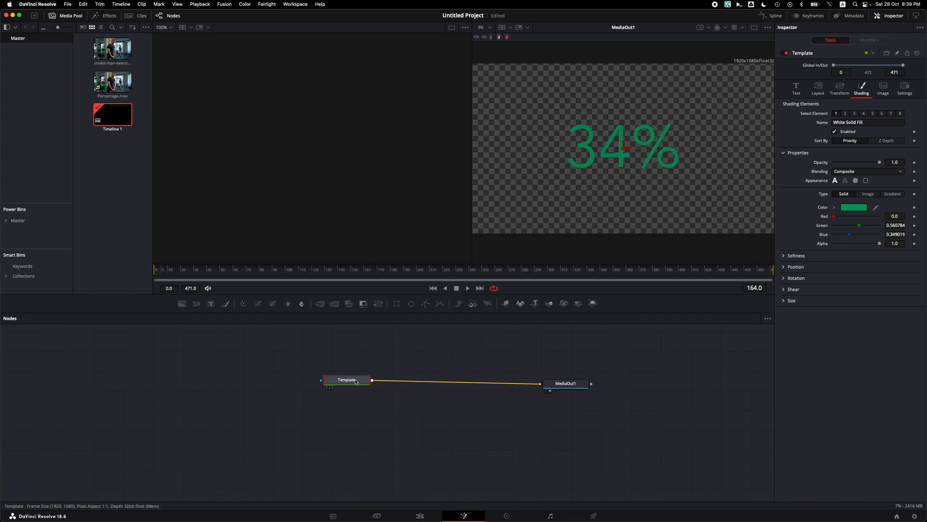
left_click_drag(356, 381, 331, 387)
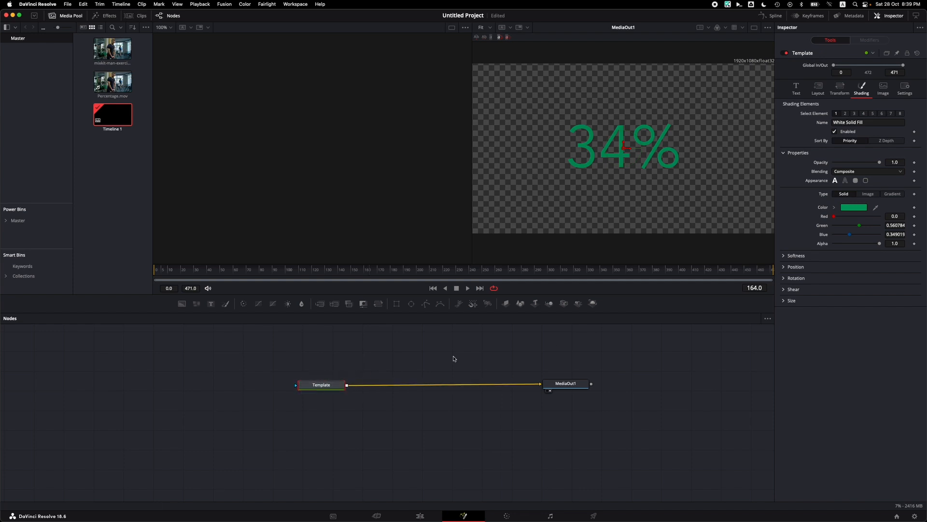
left_click_drag(574, 386, 567, 389)
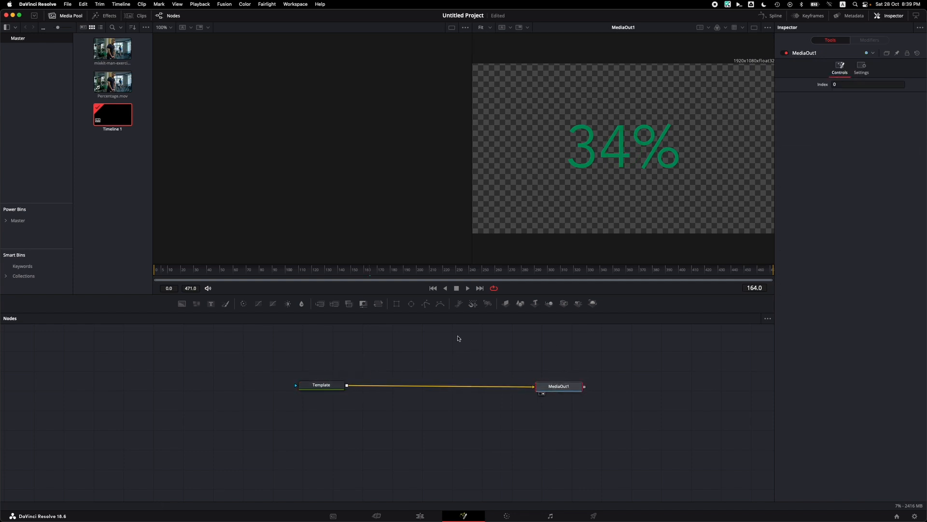
left_click(343, 384)
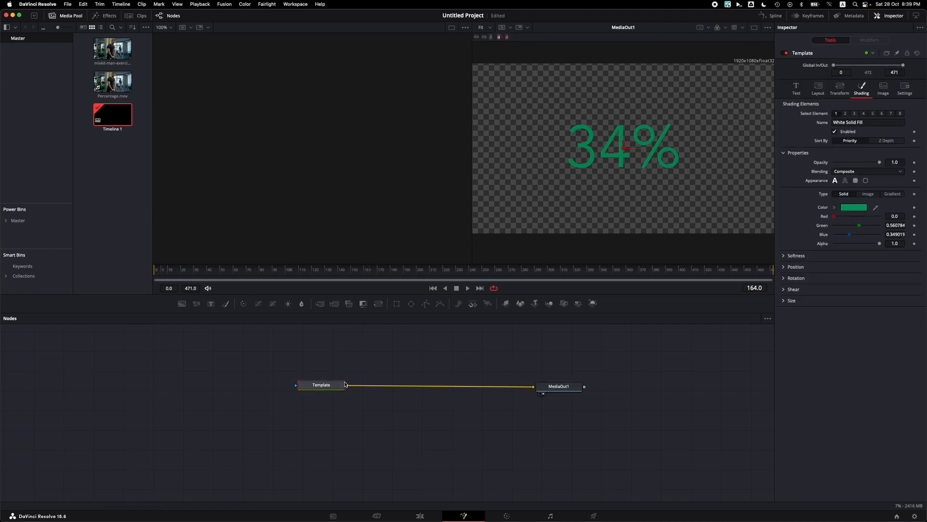
left_click(397, 304)
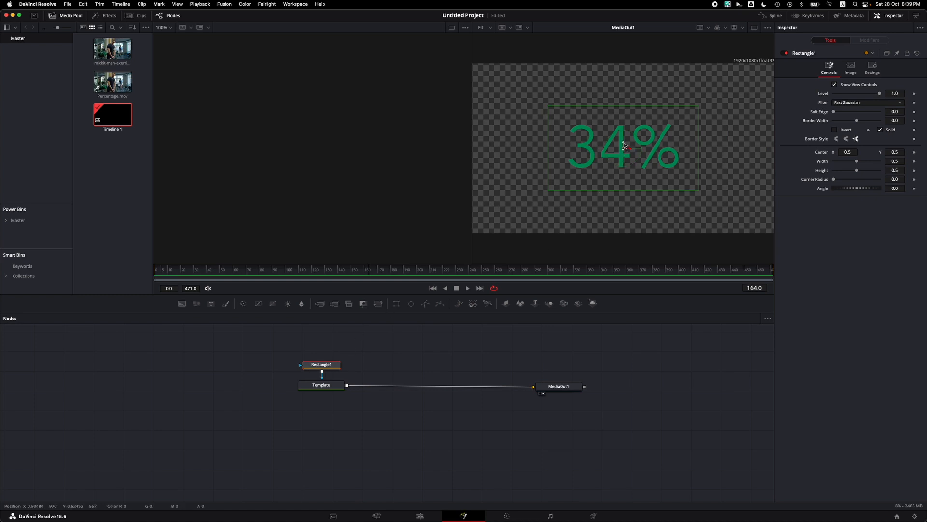
Keyframe the mask's center from Y about 0.131, below the digits, at frame 164 to Y about 0.387 at frame 471.
left_click_drag(624, 143, 623, 205)
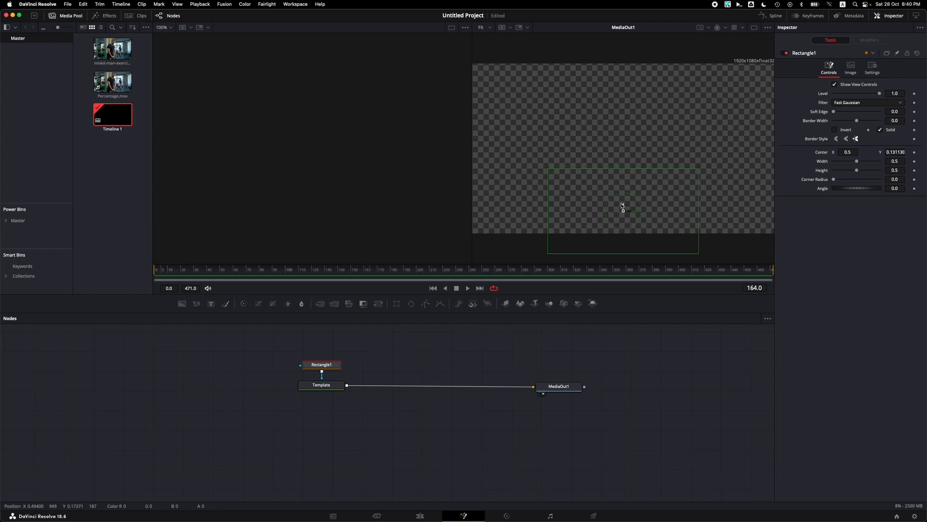
left_click(914, 152)
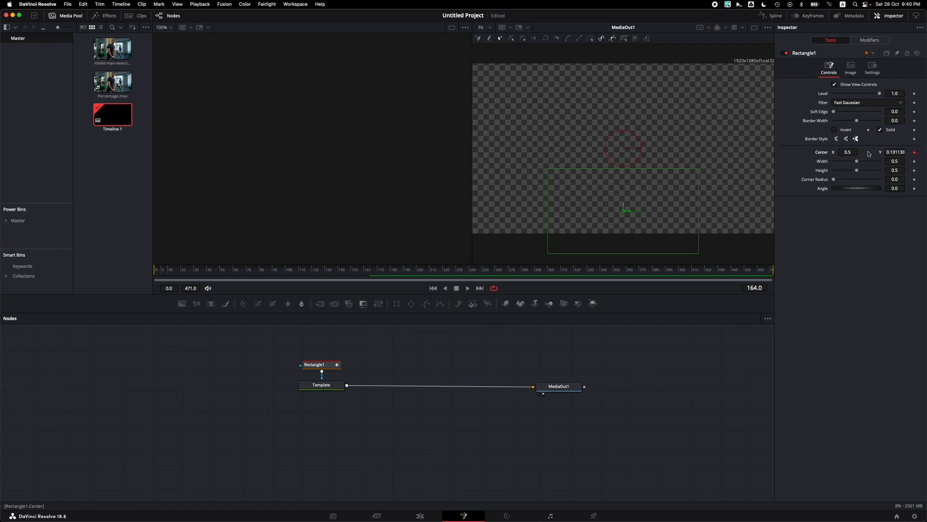
left_click_drag(564, 272, 771, 268)
left_click_drag(623, 208, 623, 162)
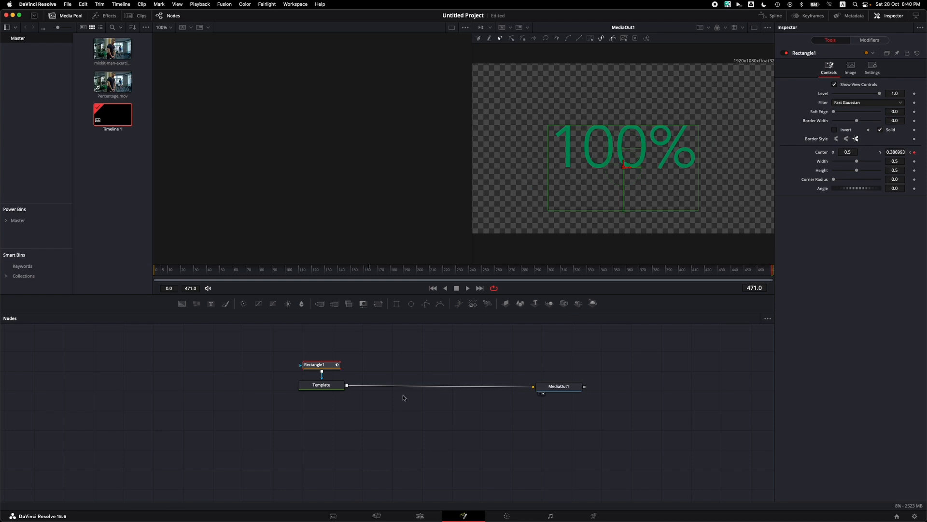
Return to the Edit page, re-enable the Video 4 track and scrub to preview both counters.
left_click(421, 516)
left_click_drag(414, 302, 609, 314)
left_click(353, 376)
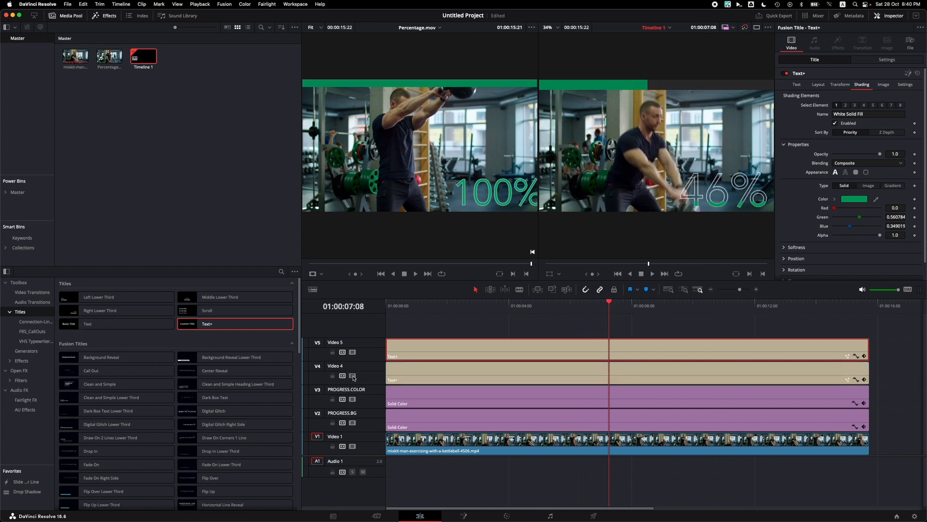
left_click(587, 308)
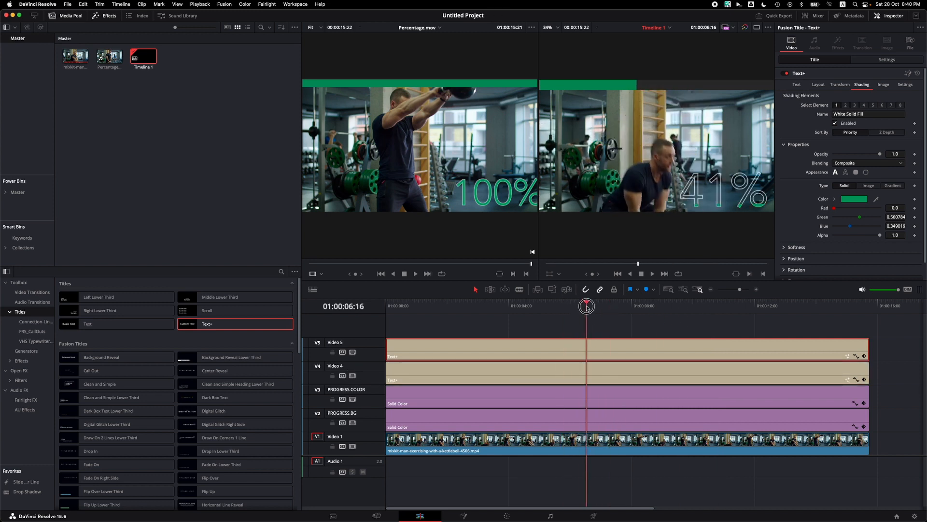
Swap the two counter titles so the white outline sits on Video 5 above the green fill, and scrub the timeline.
left_click_drag(540, 375, 541, 333)
left_click_drag(549, 369, 565, 345)
left_click_drag(572, 304, 752, 305)
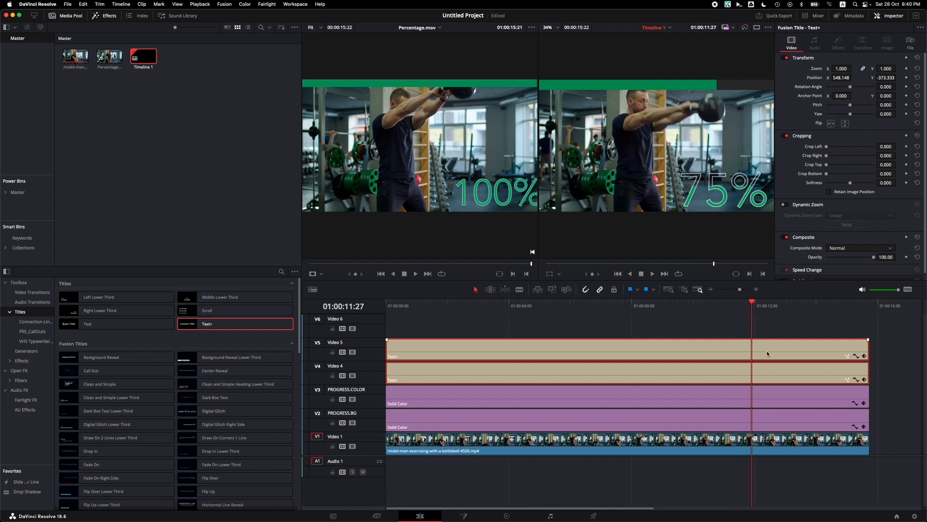
Set the white outlined counter's shading opacity to 0.5.
left_click(767, 353)
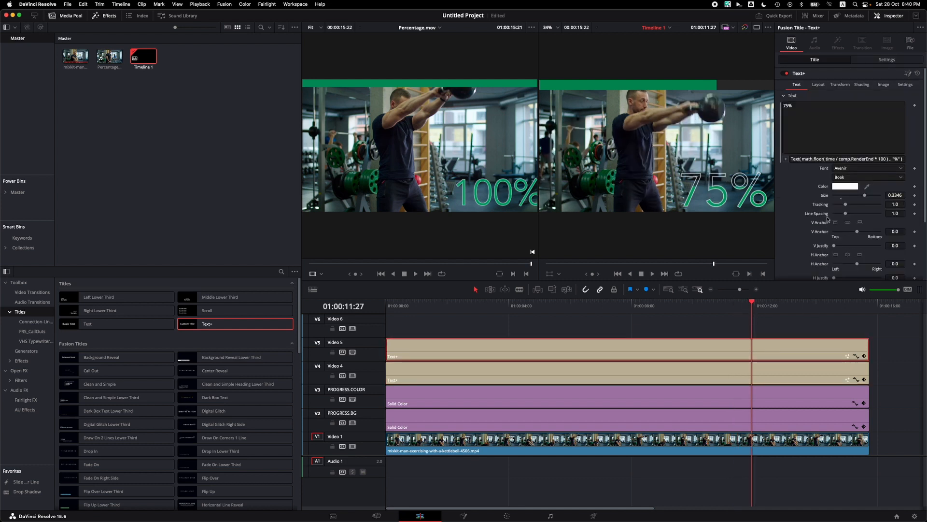
scroll(800, 224, "down", 5)
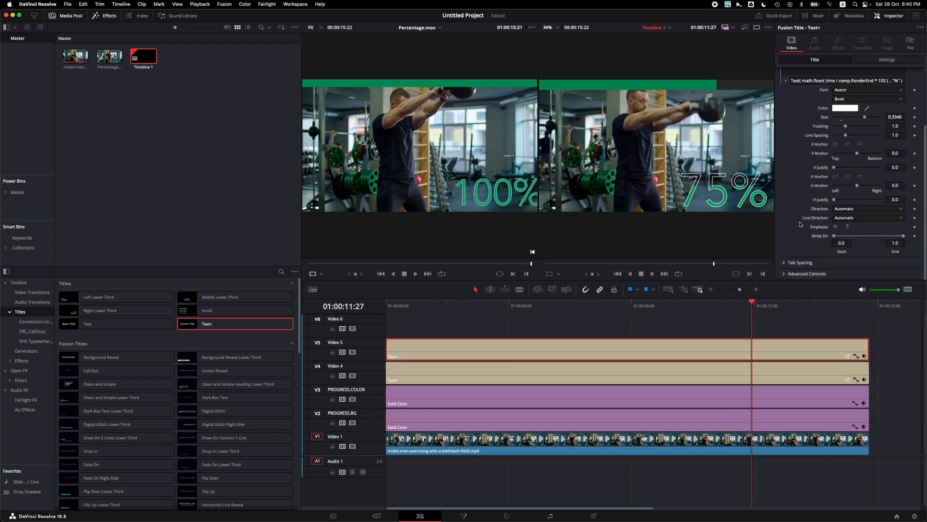
scroll(802, 222, "up", 5)
left_click(862, 85)
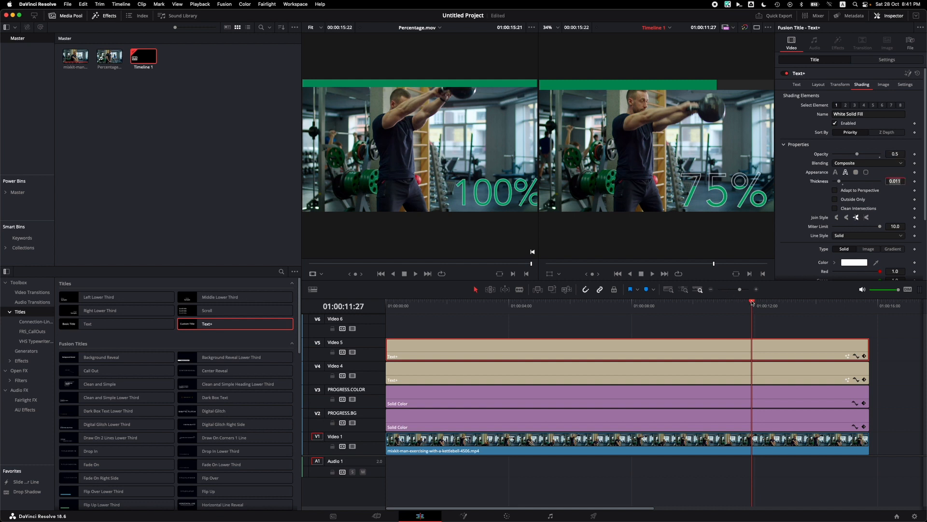
Play the timeline from the start in full screen, then scrub around the middle to review the counter's green fill.
left_click_drag(752, 302, 386, 306)
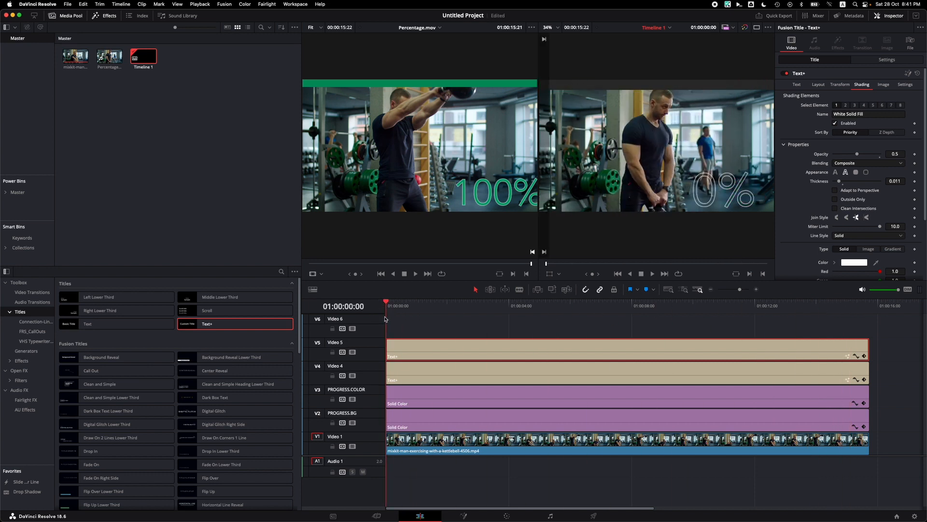
key("super+f")
key("space")
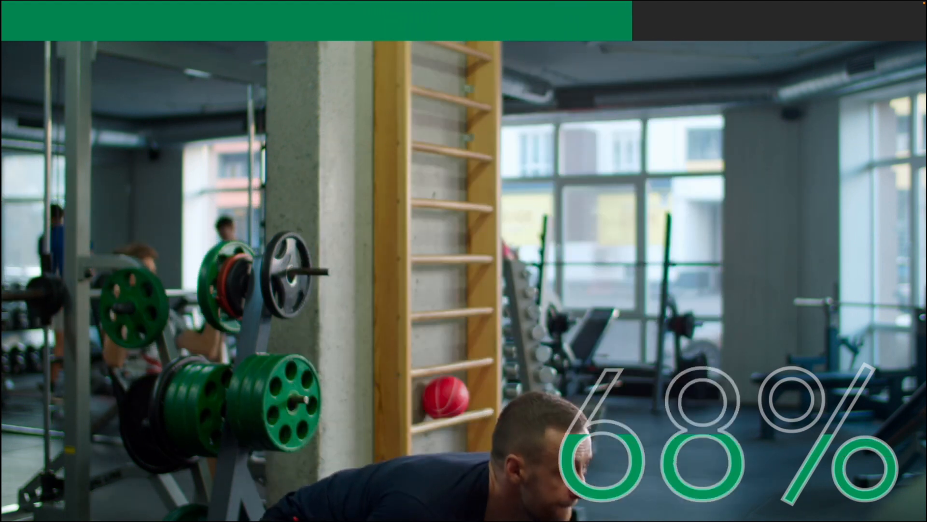
key("space")
key("Escape")
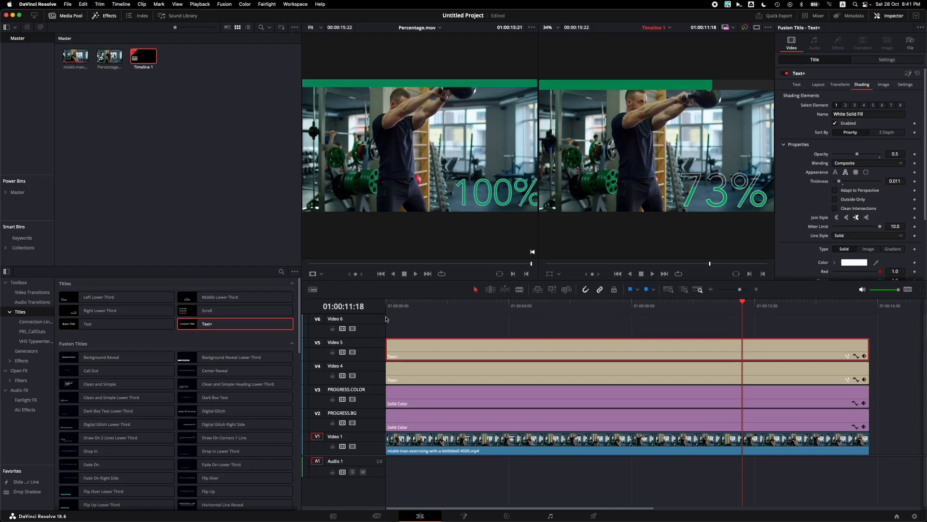
left_click(540, 324)
mouse_move(599, 306)
left_mouse_down()
mouse_move(552, 308)
mouse_move(591, 308)
left_mouse_up()
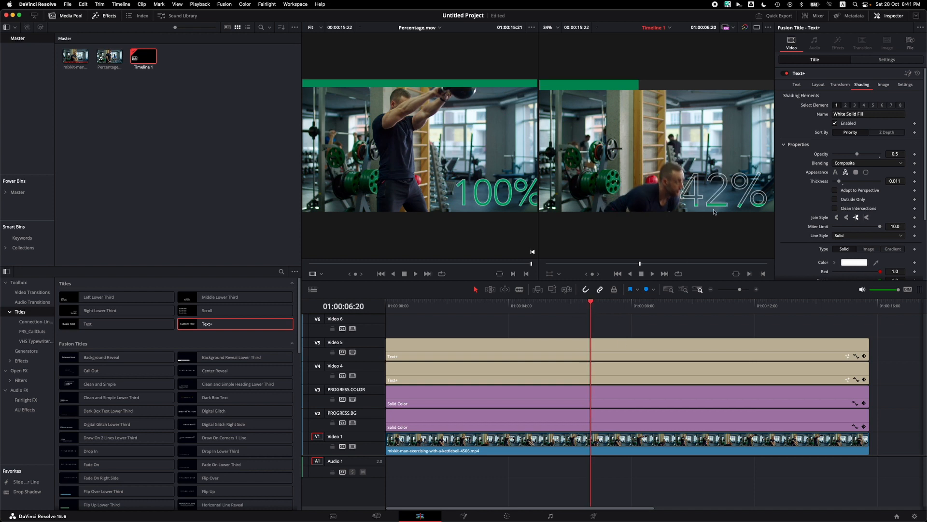
left_click(627, 371)
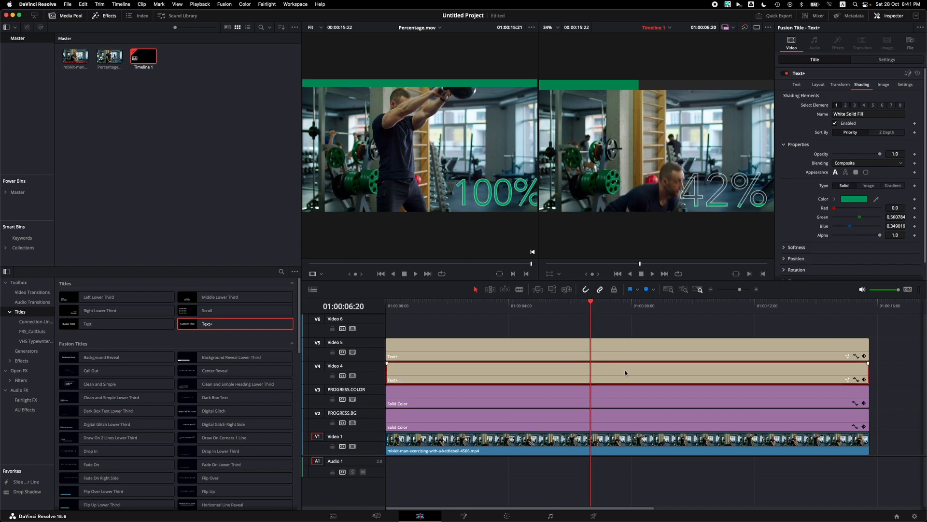
left_click(465, 515)
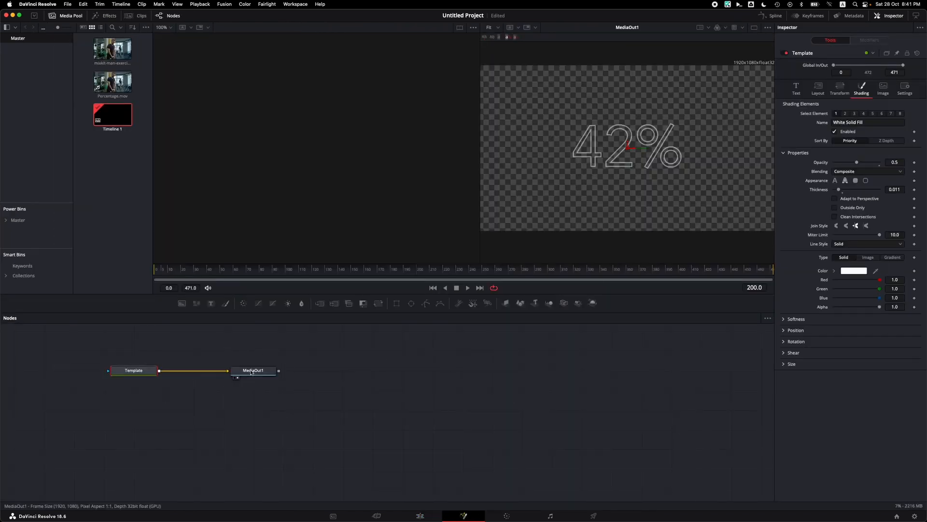
left_click_drag(423, 270, 152, 271)
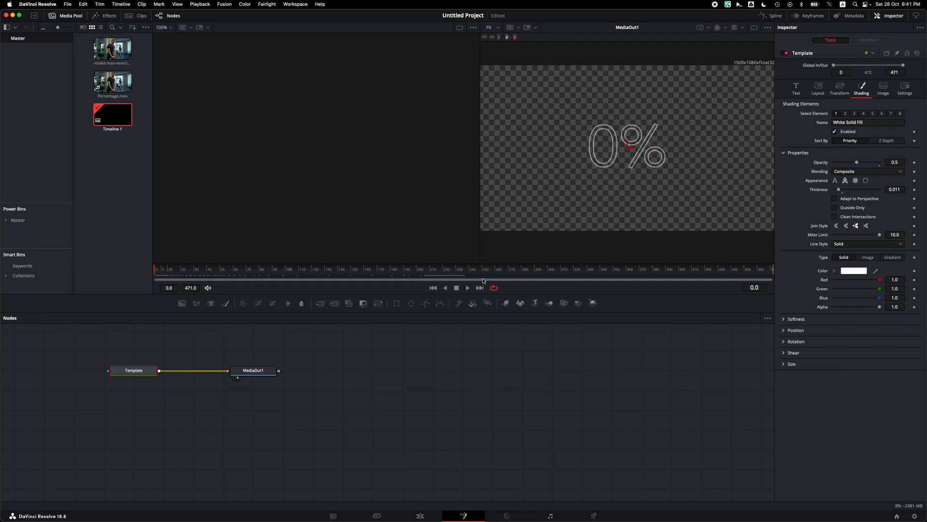
left_click(423, 515)
left_click(524, 346)
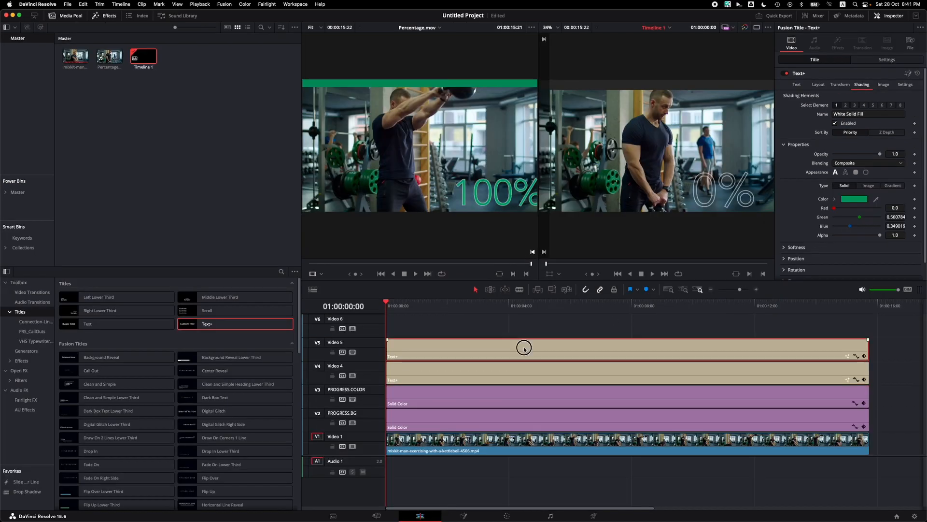
left_click(465, 515)
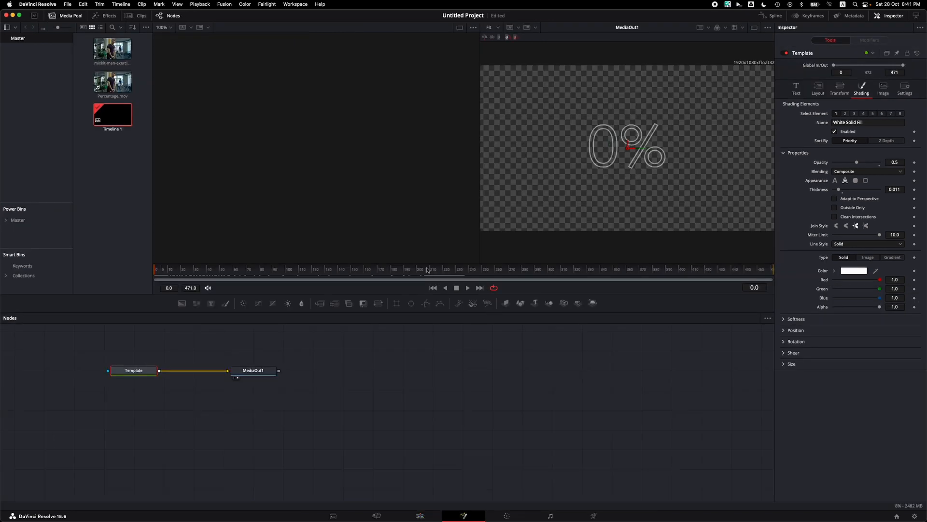
left_click_drag(394, 270, 638, 271)
left_click(419, 515)
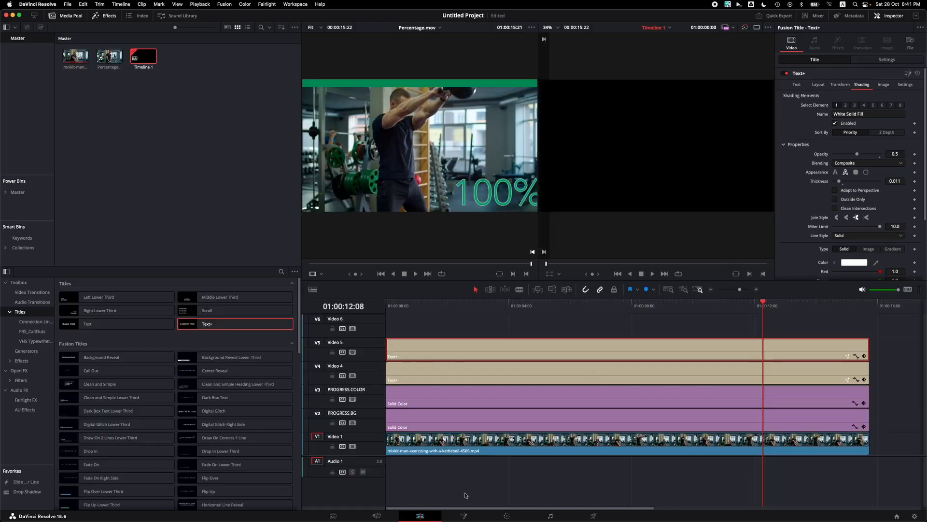
Open the Video 4 green counter's composition in Fusion and remove the Rectangle1 mask's Center keyframe at frame 164.
left_click(495, 375)
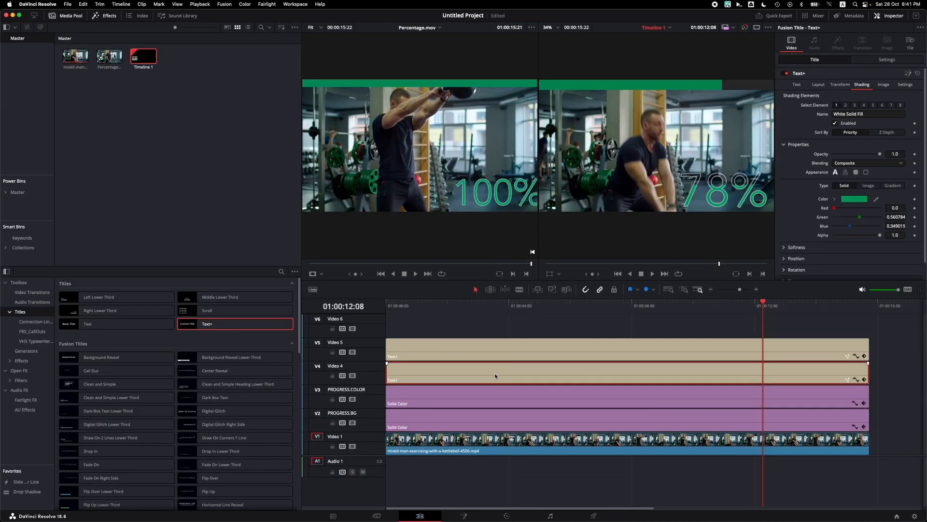
right_click(496, 377)
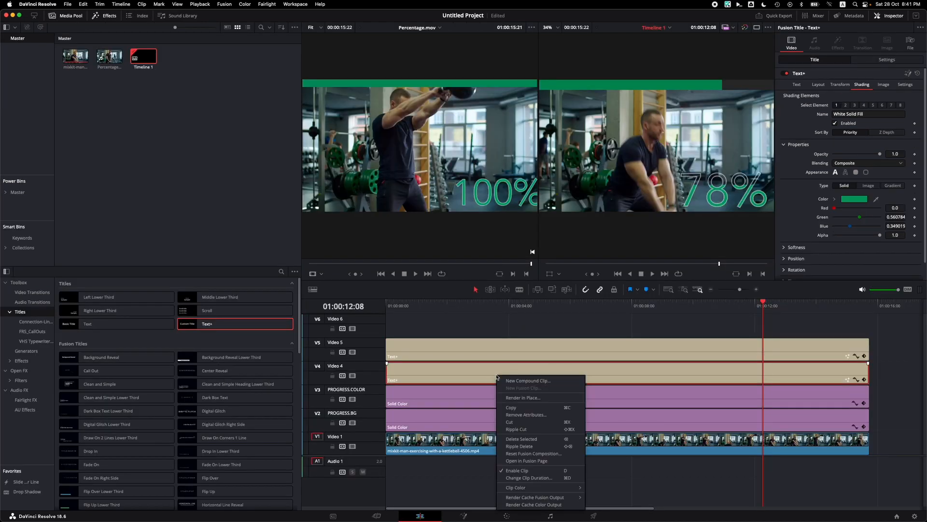
left_click(539, 462)
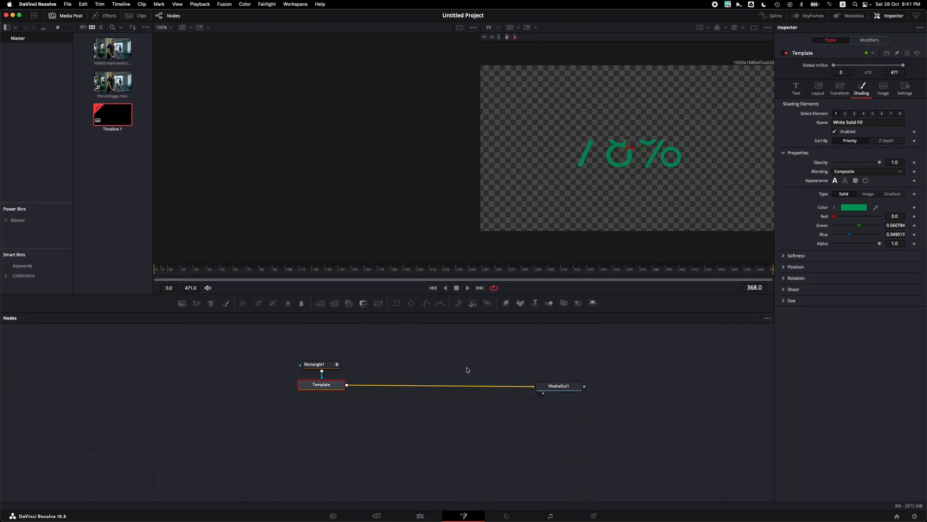
left_click(316, 364)
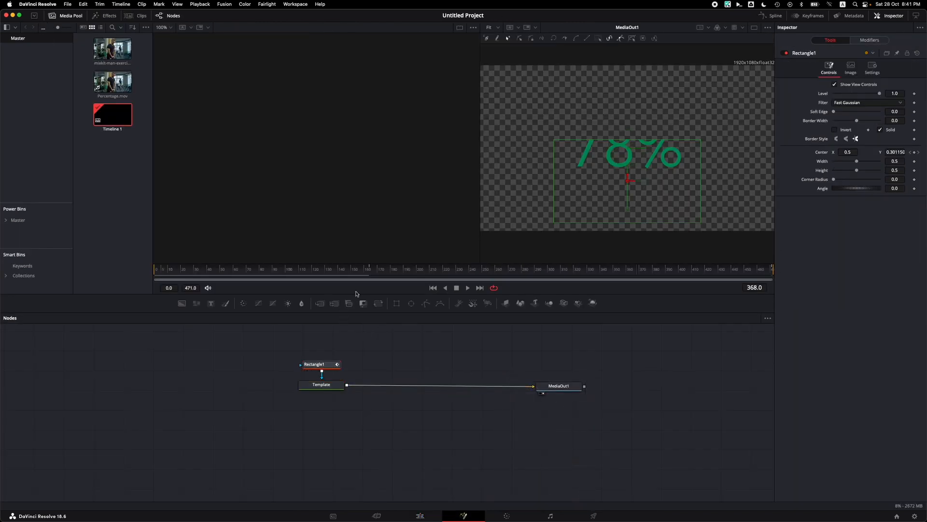
mouse_move(355, 270)
left_mouse_down()
mouse_move(513, 269)
mouse_move(371, 270)
left_mouse_up()
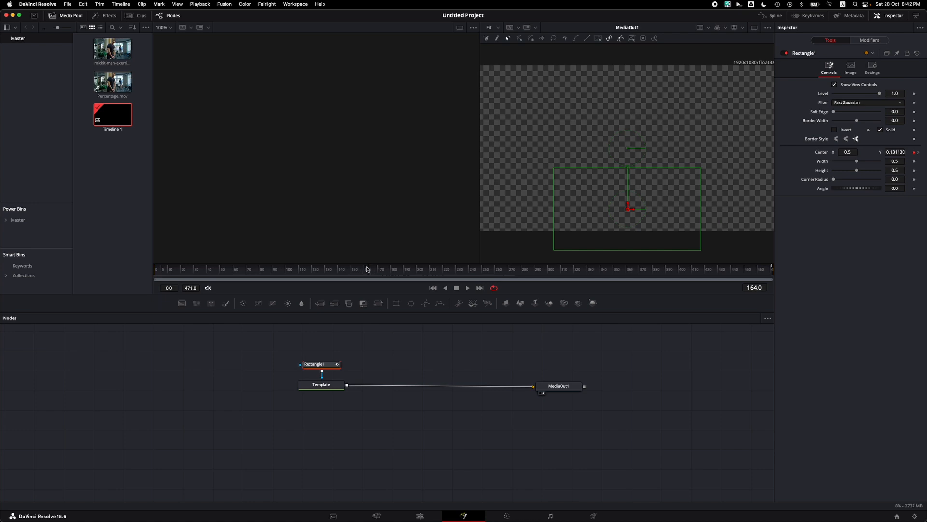
left_click(915, 153)
Keyframe the Rectangle1 mask's Center at frame 0 with Y set to 0.128994, and scrub through the fill animation.
left_click_drag(188, 269, 148, 271)
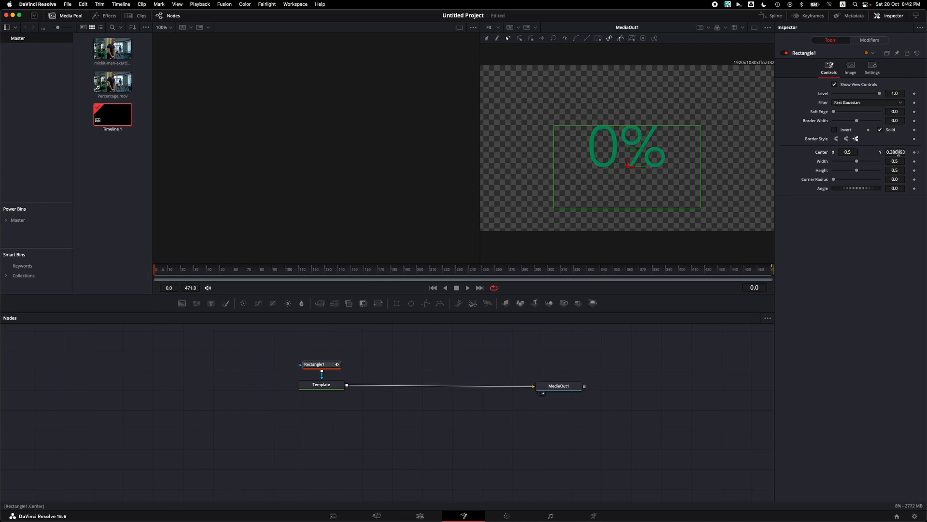
left_click(914, 154)
left_click_drag(897, 153, 803, 157)
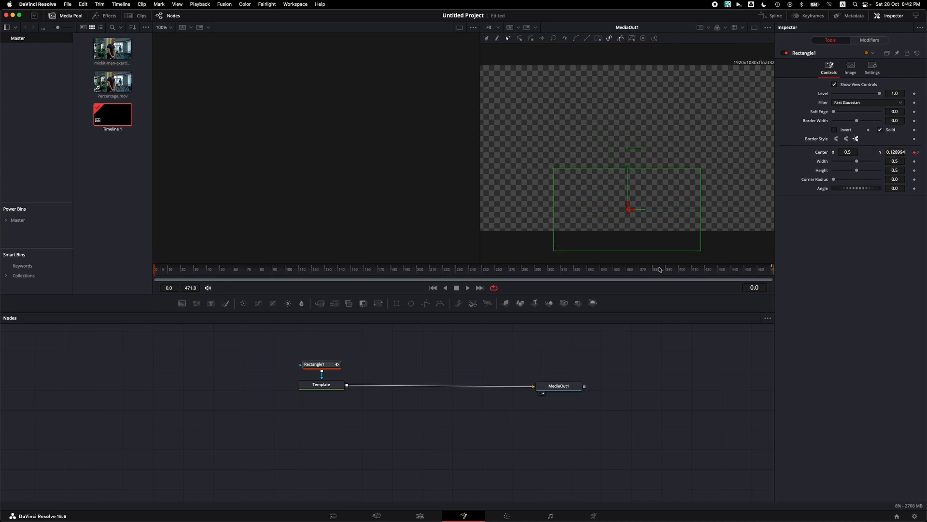
left_click_drag(660, 269, 510, 274)
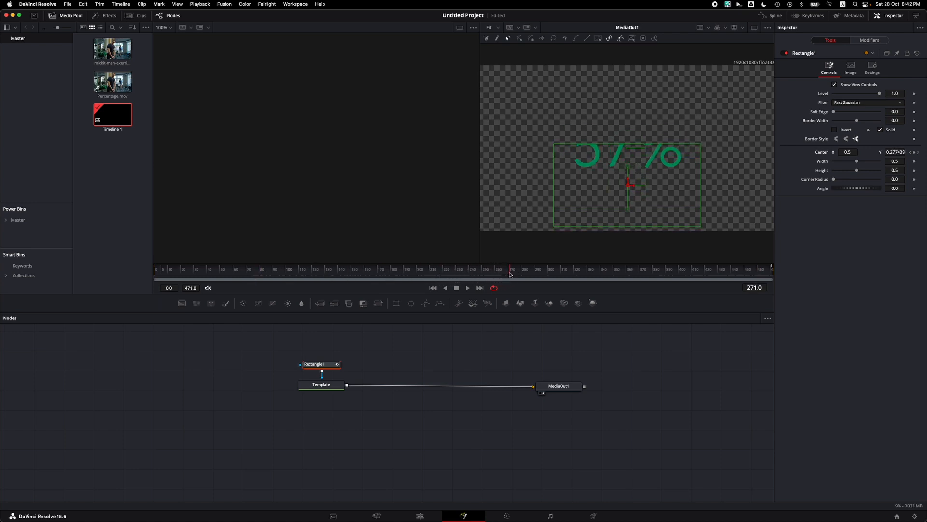
Return to the Edit page, play the timeline from the start in full screen, and scrub to the end to review the counter's fill.
left_click(432, 516)
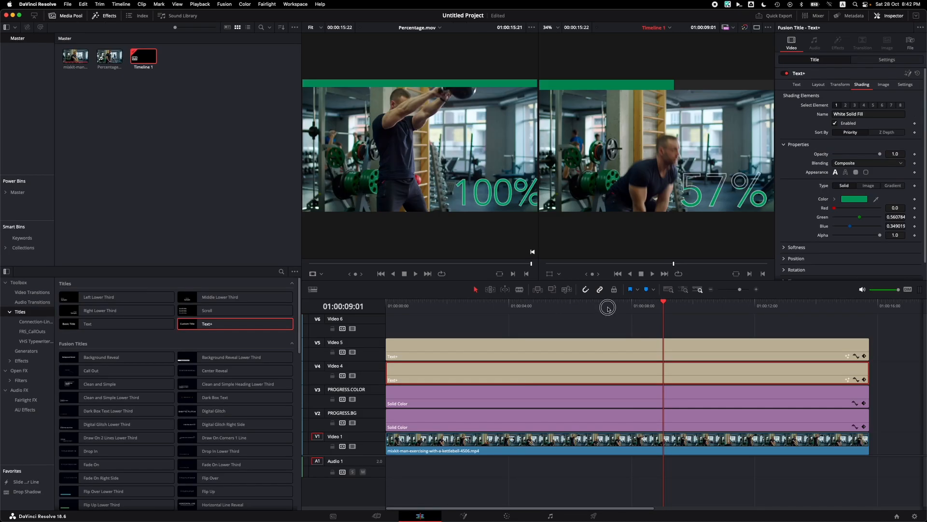
left_click_drag(607, 308, 640, 309)
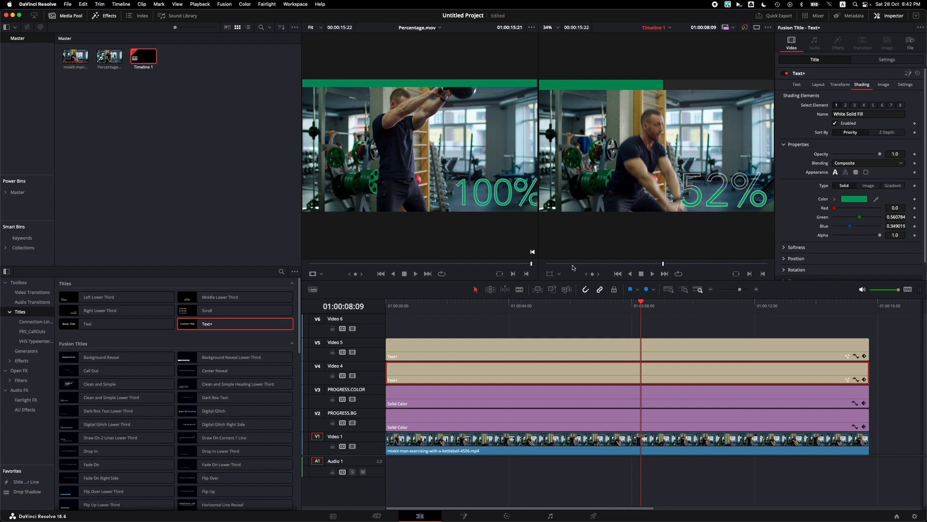
left_click_drag(573, 265, 540, 265)
key("p")
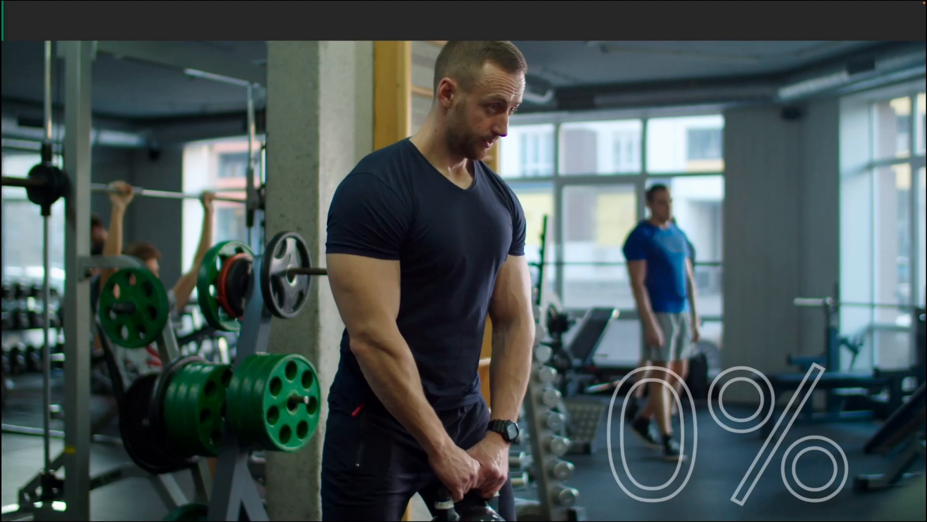
key("space")
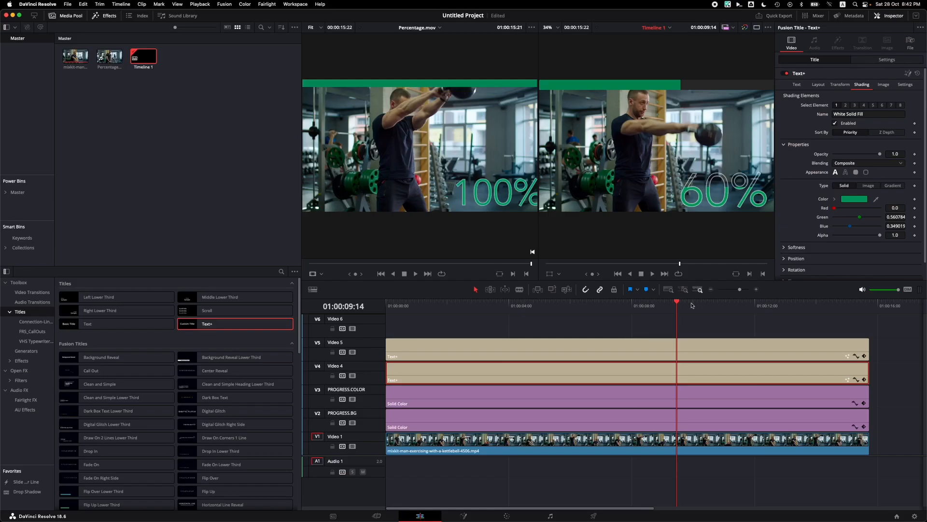
left_click_drag(674, 314, 869, 315)
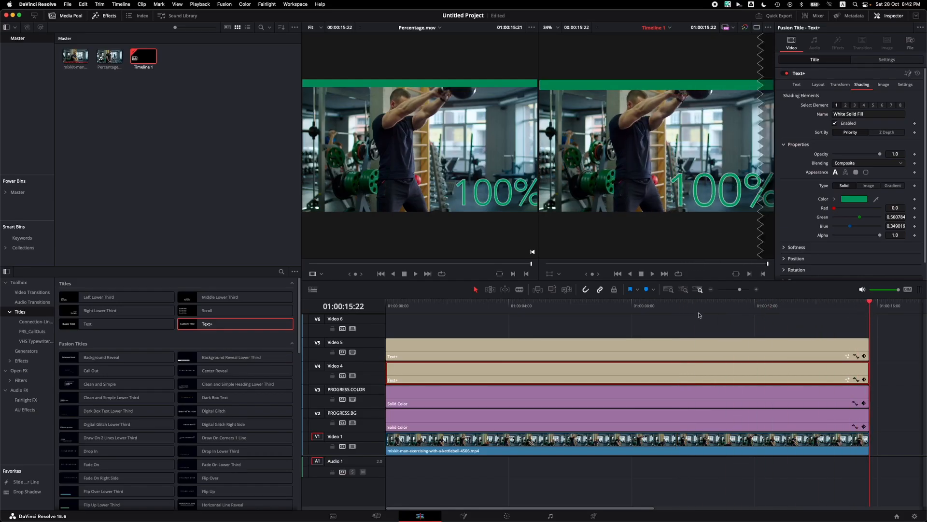